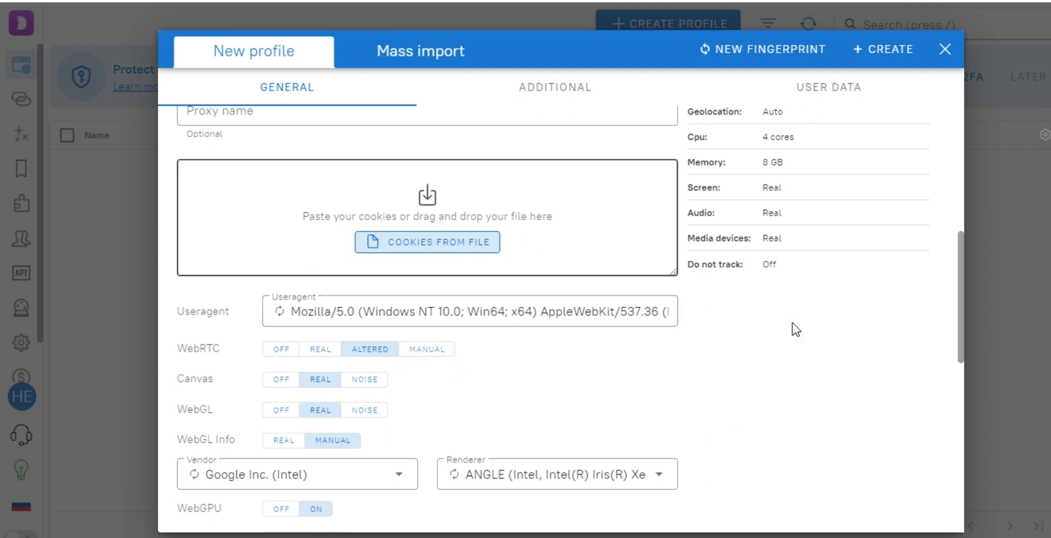
Review the fingerprint settings of the sweden profile and generate a new fingerprint for it
scroll(962, 333, "down", 1)
scroll(962, 335, "down", 5)
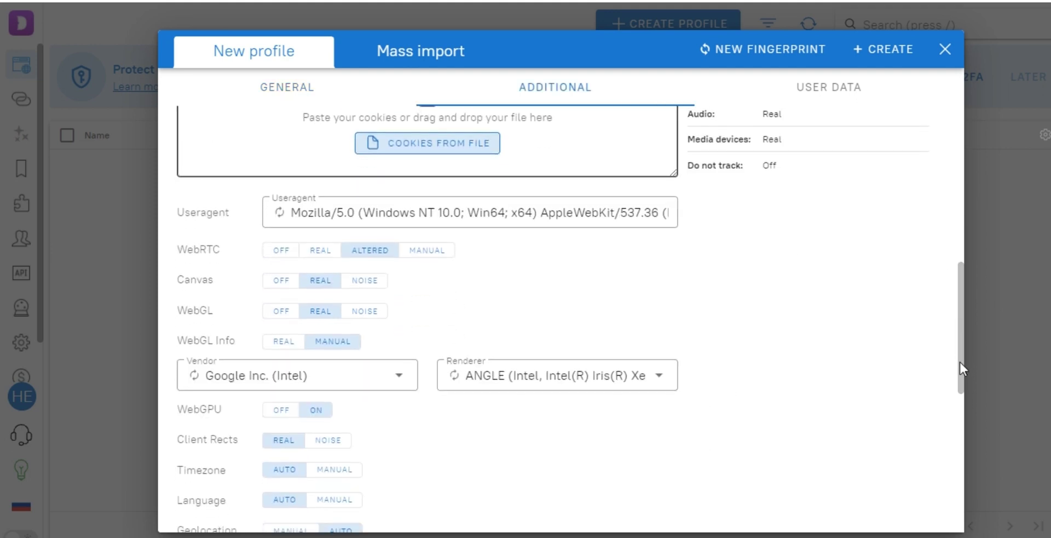
scroll(959, 465, "down", 4)
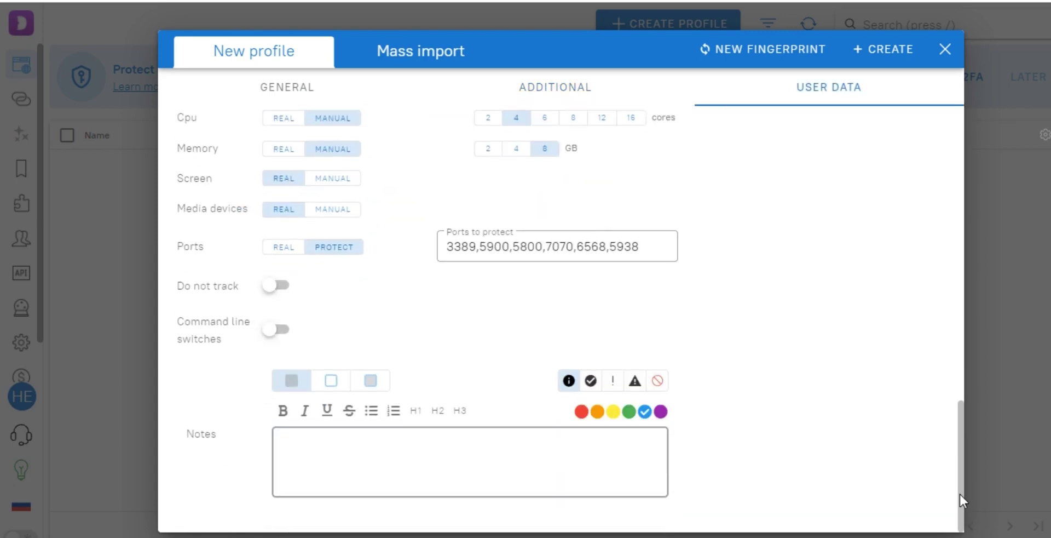
scroll(955, 351, "up", 8)
scroll(949, 265, "up", 5)
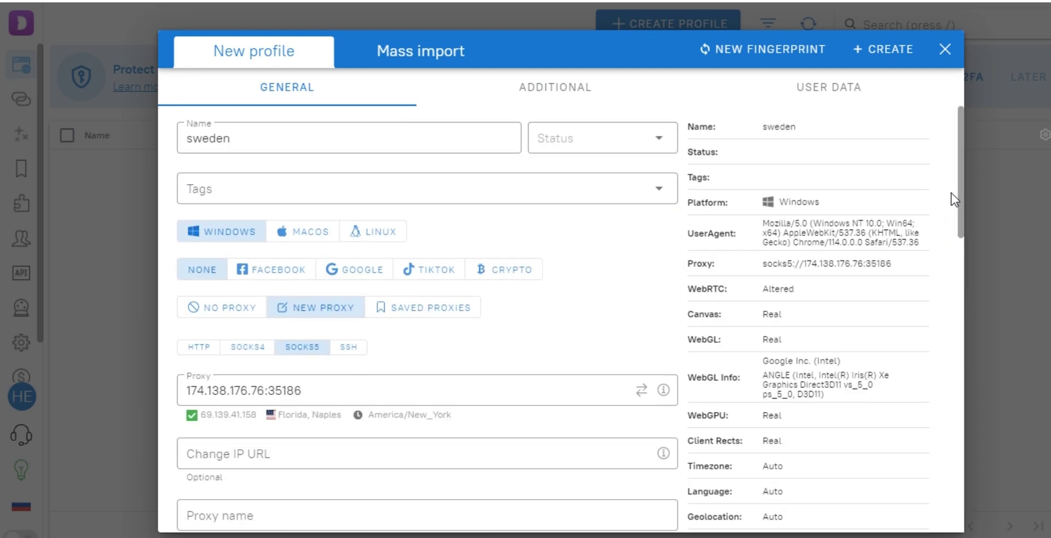
left_click(761, 44)
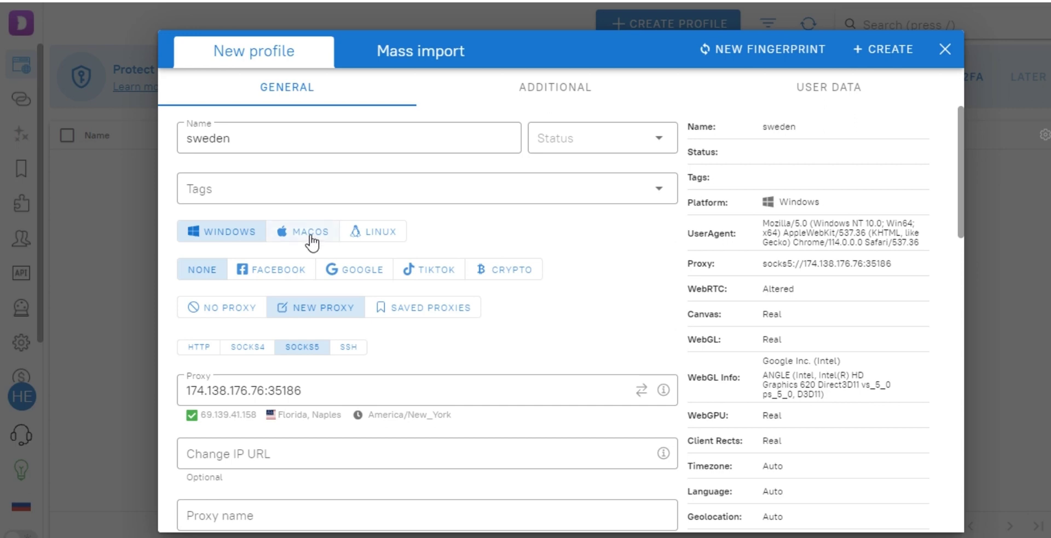
Check the regenerated settings and create the Windows profile named sweden with the SOCKS5 proxy
scroll(963, 264, "down", 3)
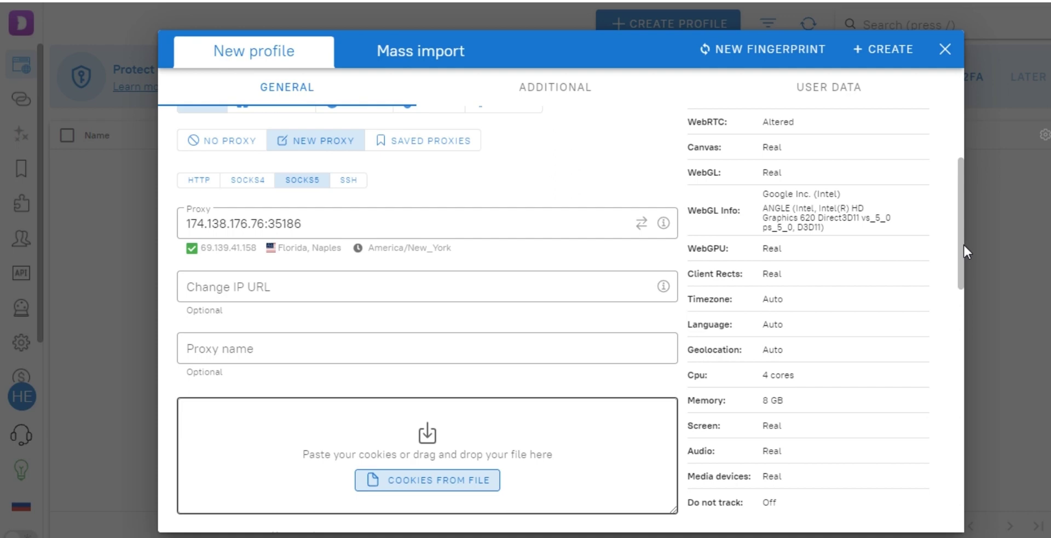
left_click_drag(962, 245, 967, 517)
left_click_drag(956, 386, 954, 170)
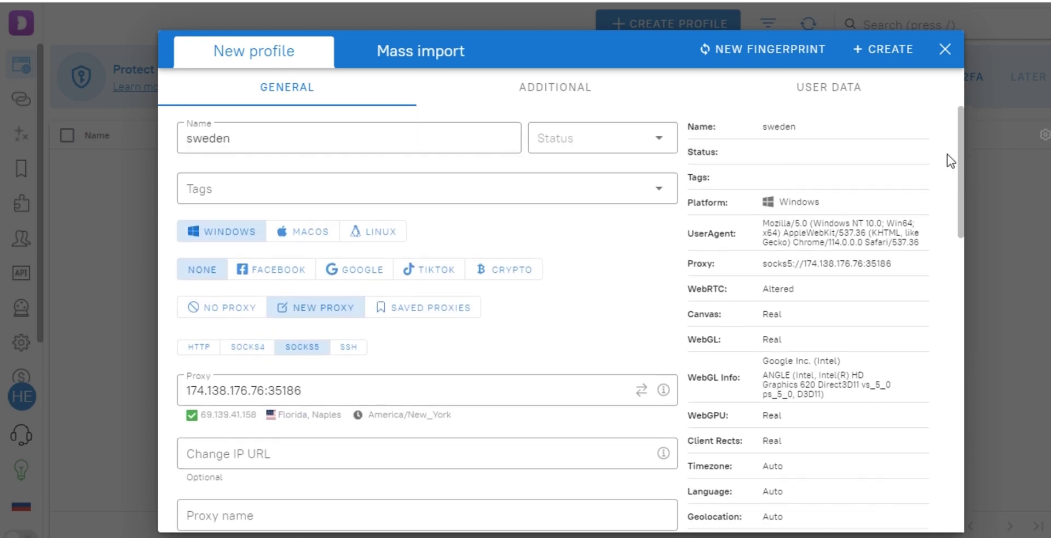
left_click(882, 54)
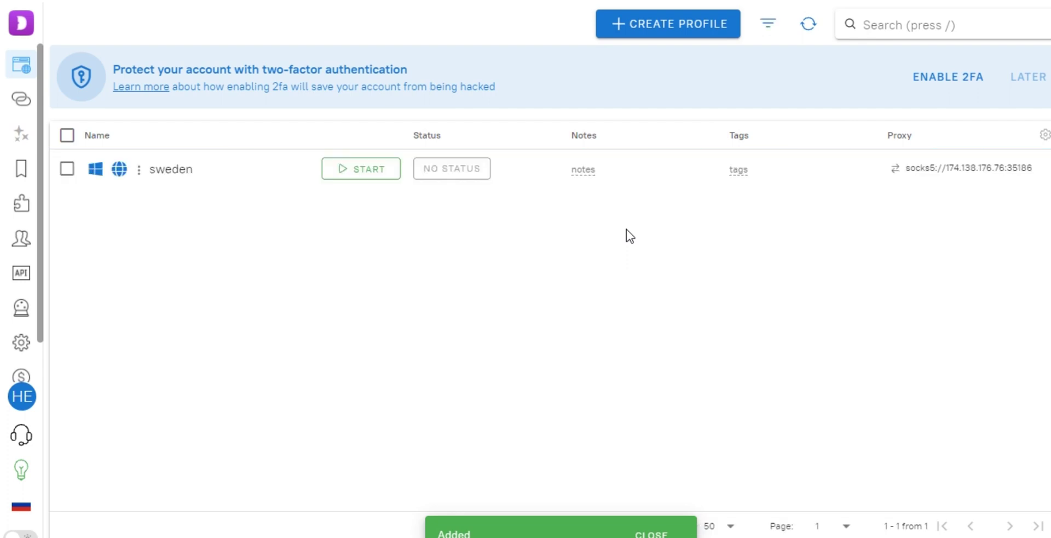
Start the sweden profile and load whoer.net in its browser to check the connection details
left_click(360, 170)
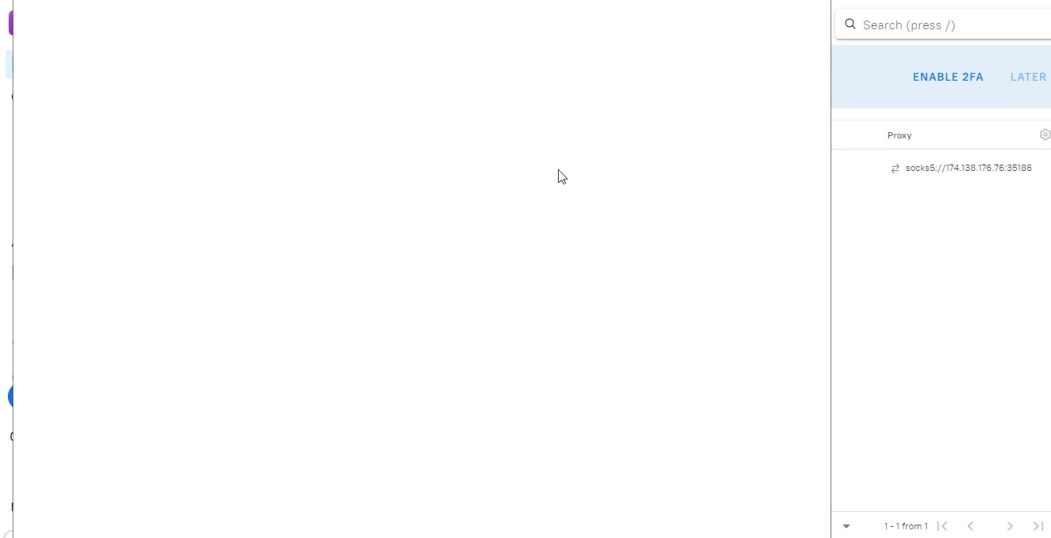
left_click(776, 5)
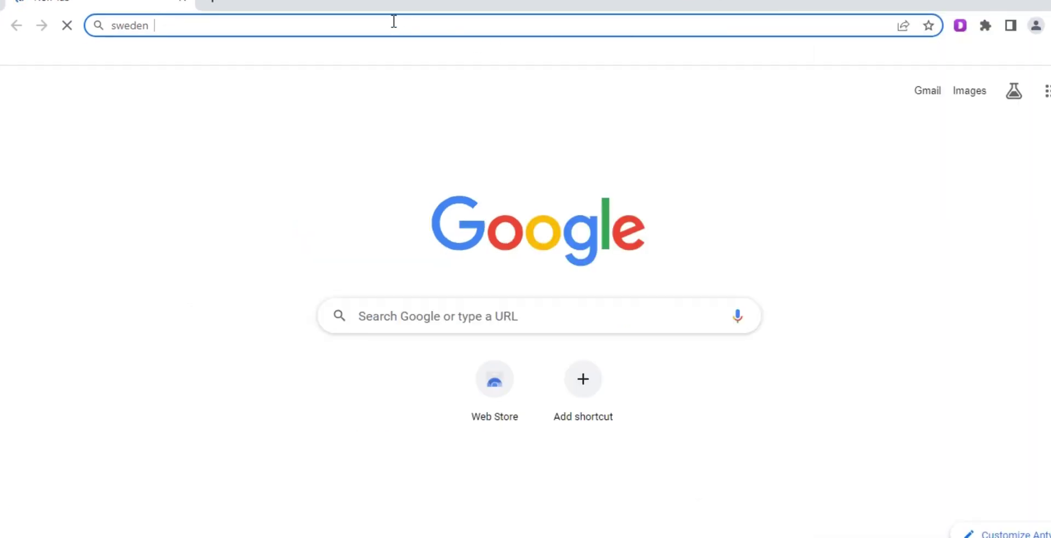
type("whoer.net")
key("Return")
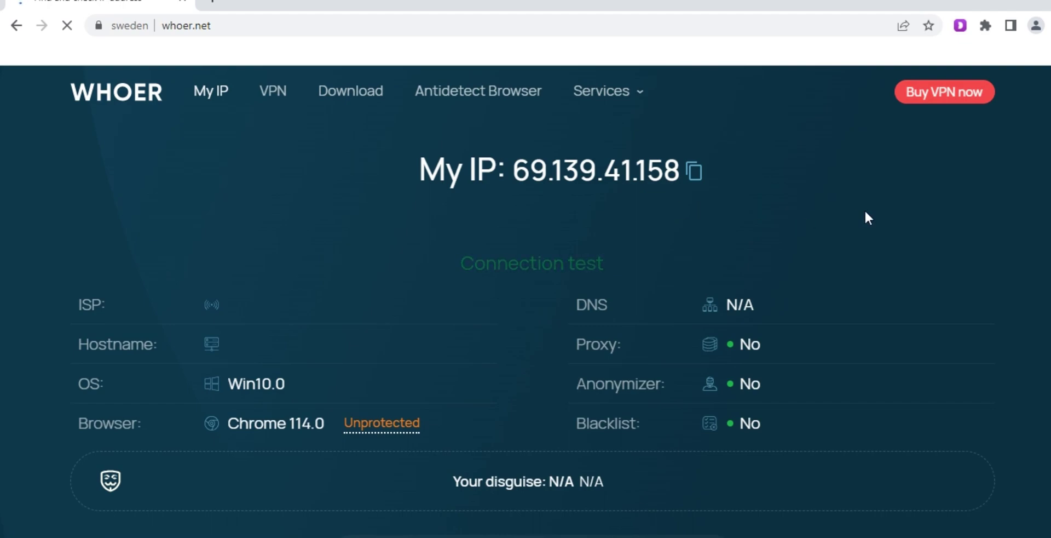
scroll(525, 301, "down", 10)
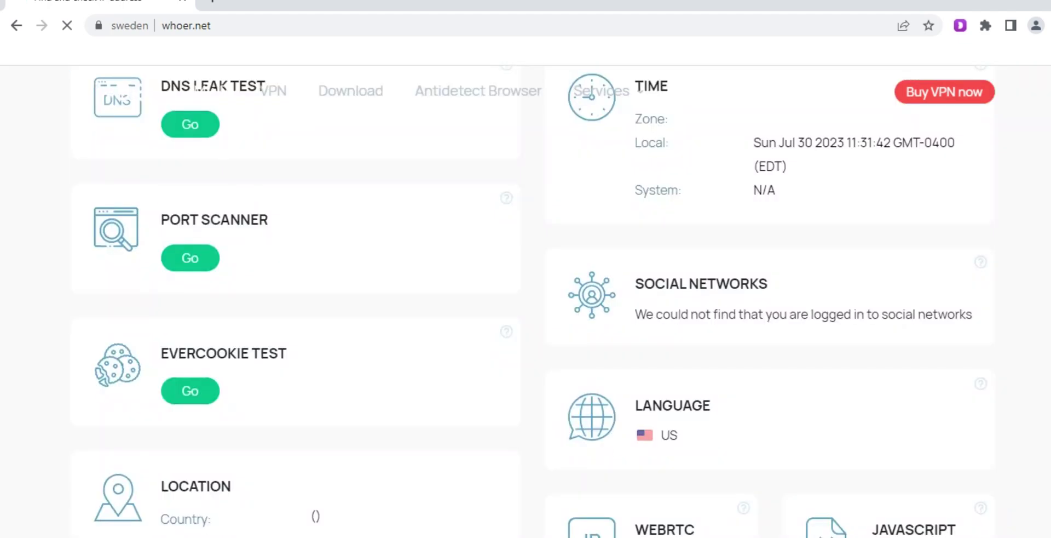
scroll(525, 301, "up", 5)
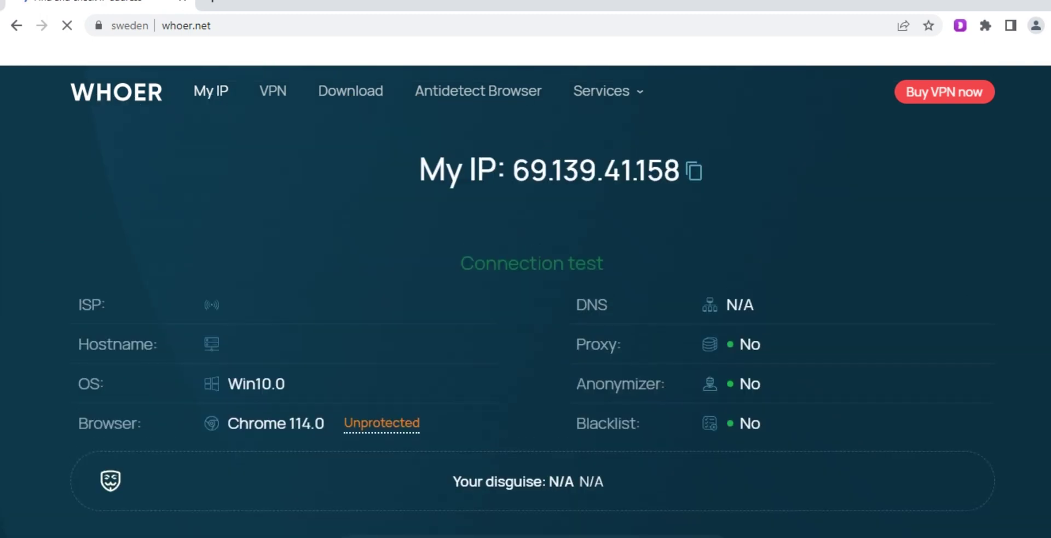
scroll(525, 301, "down", 1)
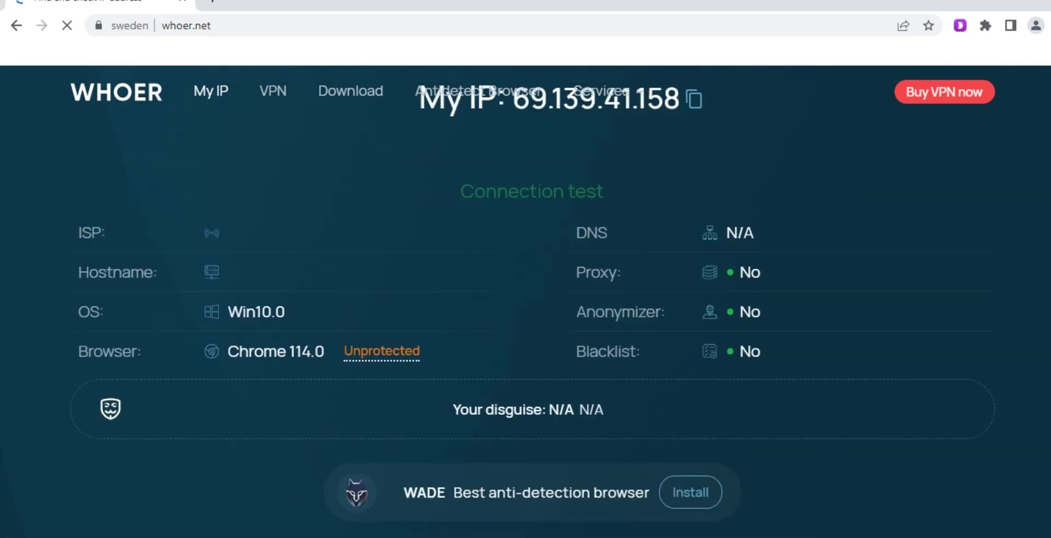
scroll(526, 301, "up", 1)
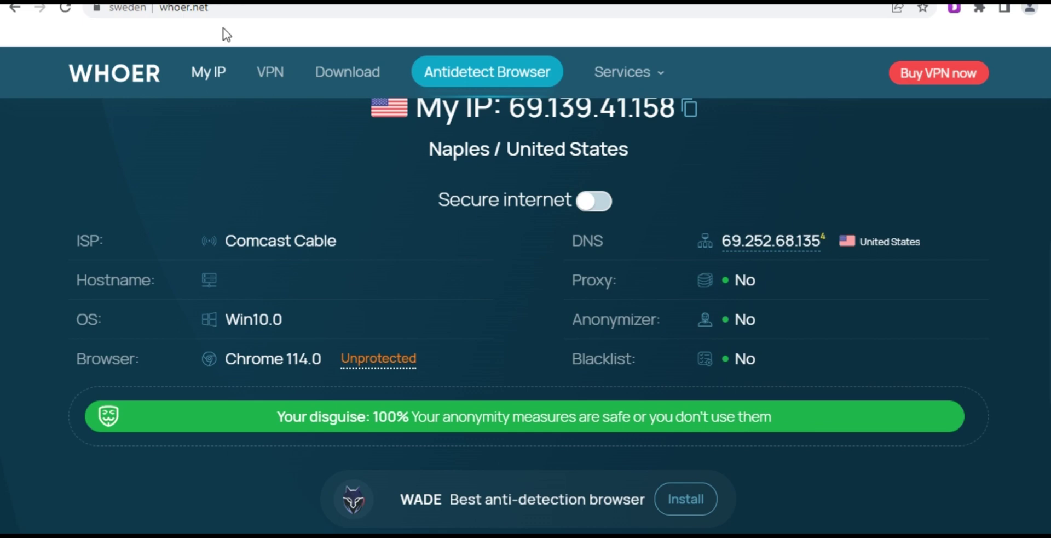
Load iphey.com in a new browser tab to check the browser fingerprint
left_click(226, 11)
key("Return")
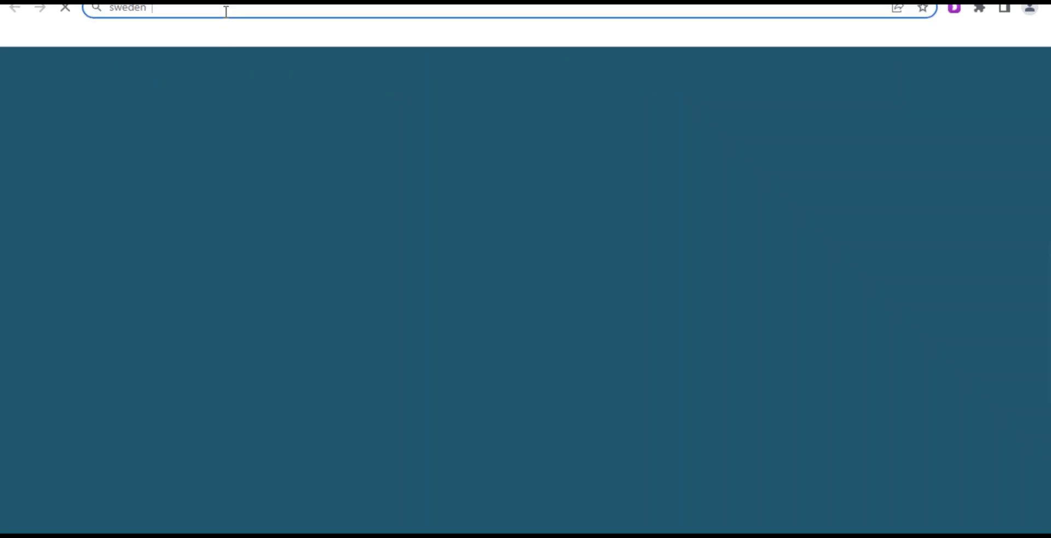
type("iphey")
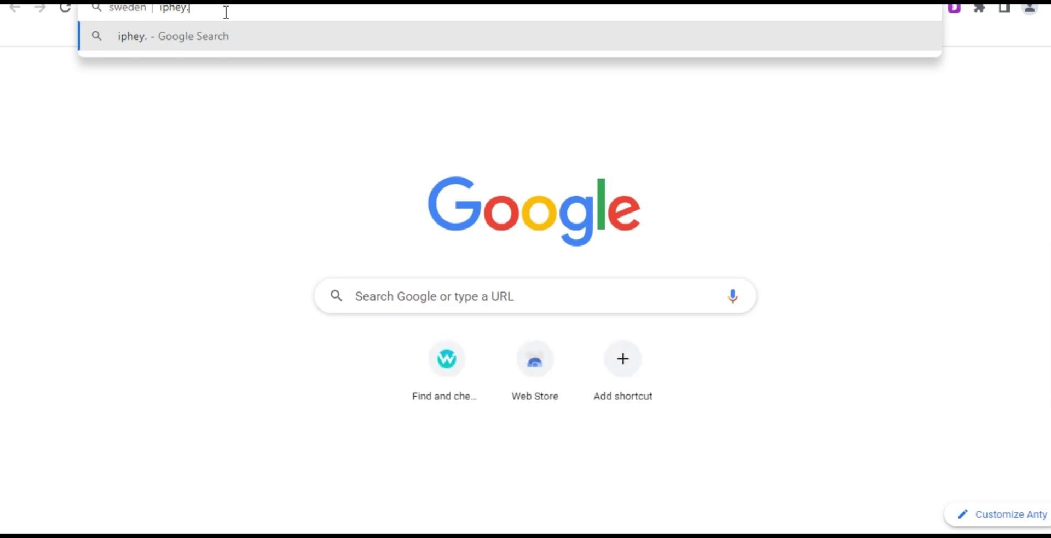
type(".com")
key("Return")
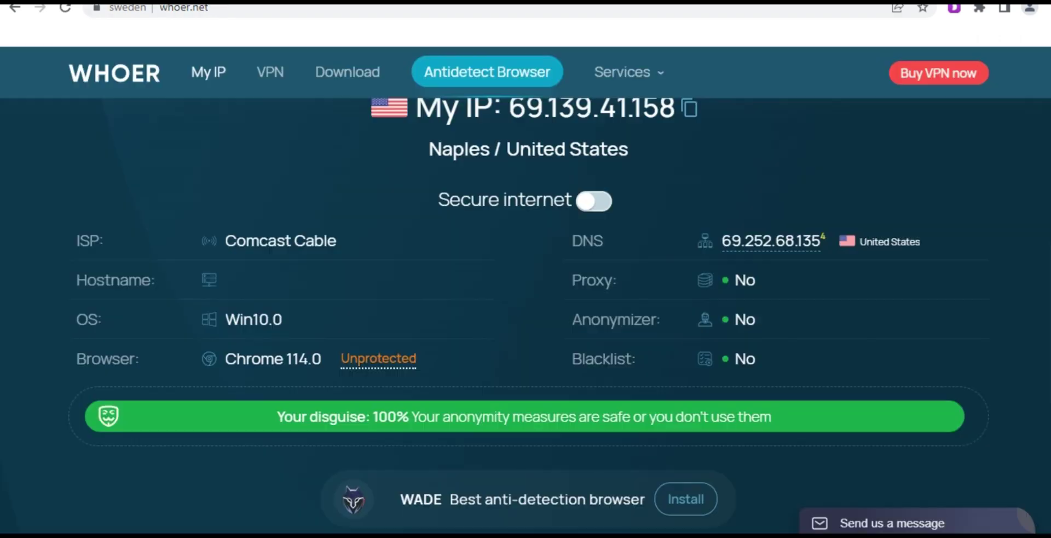
Examine the whoer.net results for IP location, DNS, proxy, blacklist, disguise rating and time zone
scroll(605, 321, "down", 5)
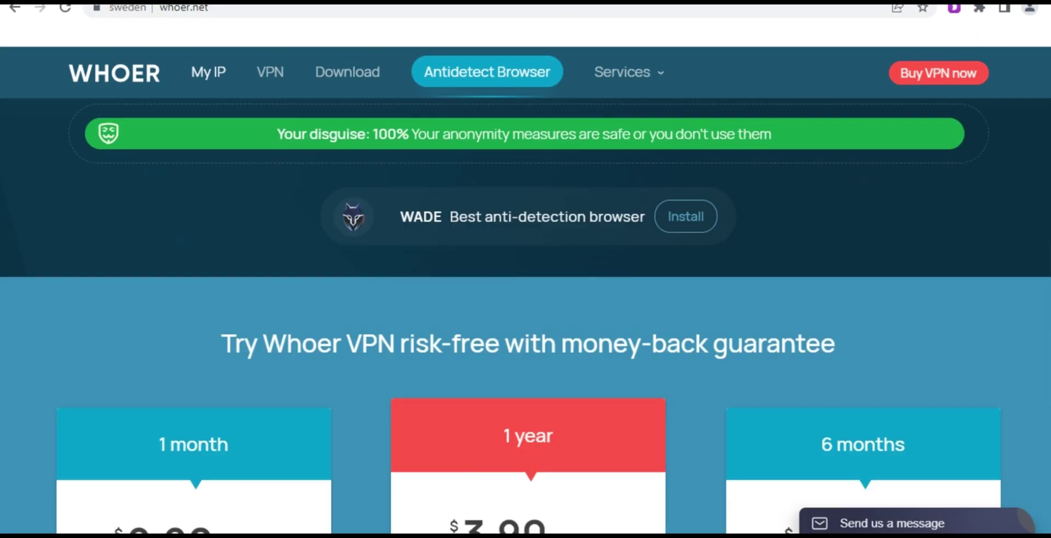
scroll(605, 321, "up", 4)
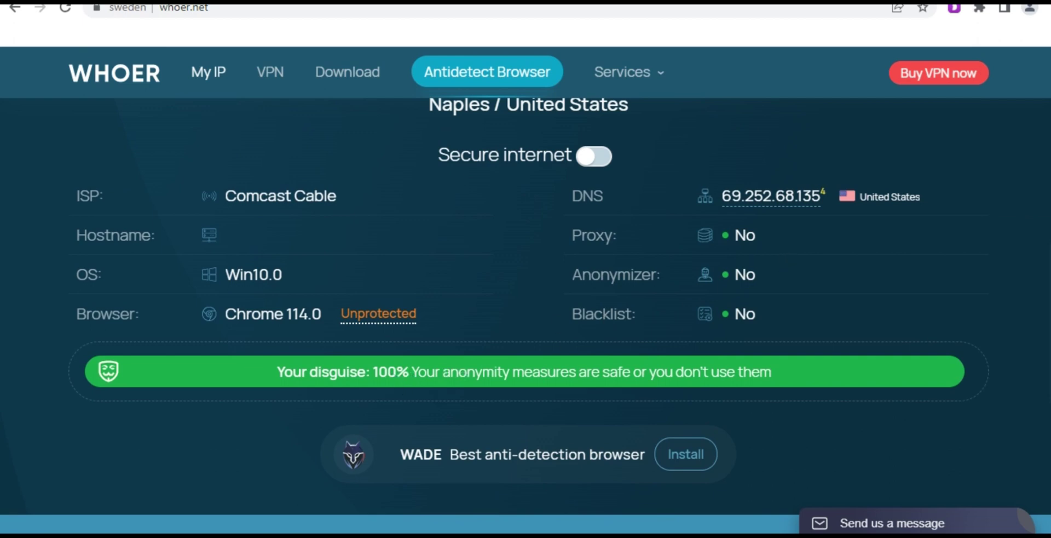
scroll(783, 222, "down", 15)
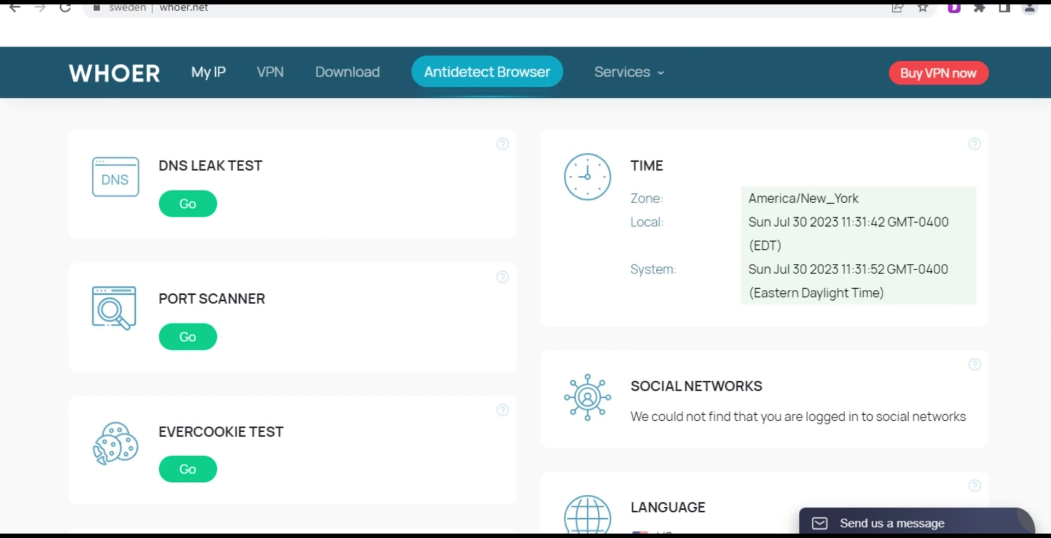
scroll(925, 210, "up", 1)
scroll(525, 312, "up", 10)
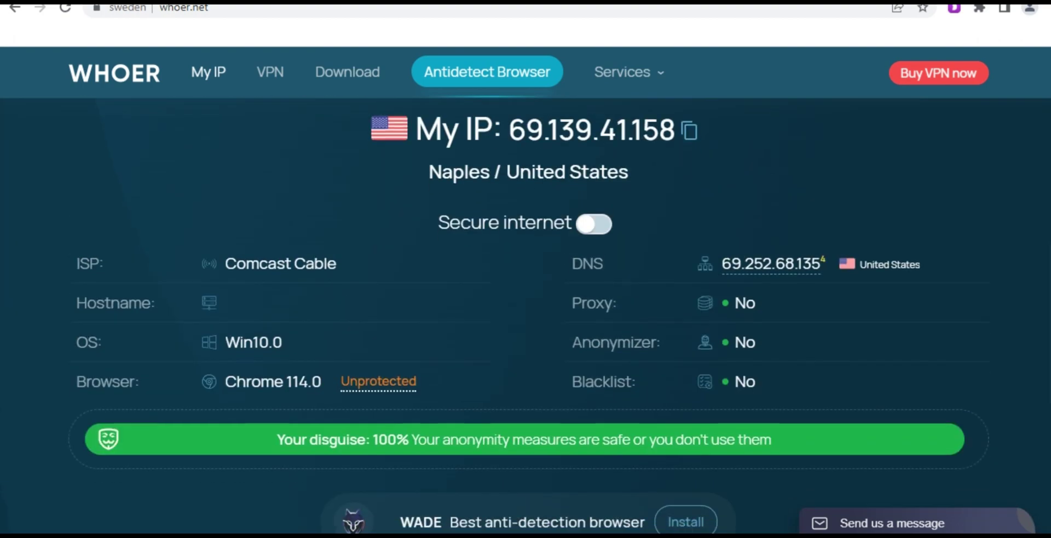
scroll(941, 141, "down", 10)
scroll(525, 312, "down", 10)
scroll(526, 312, "up", 15)
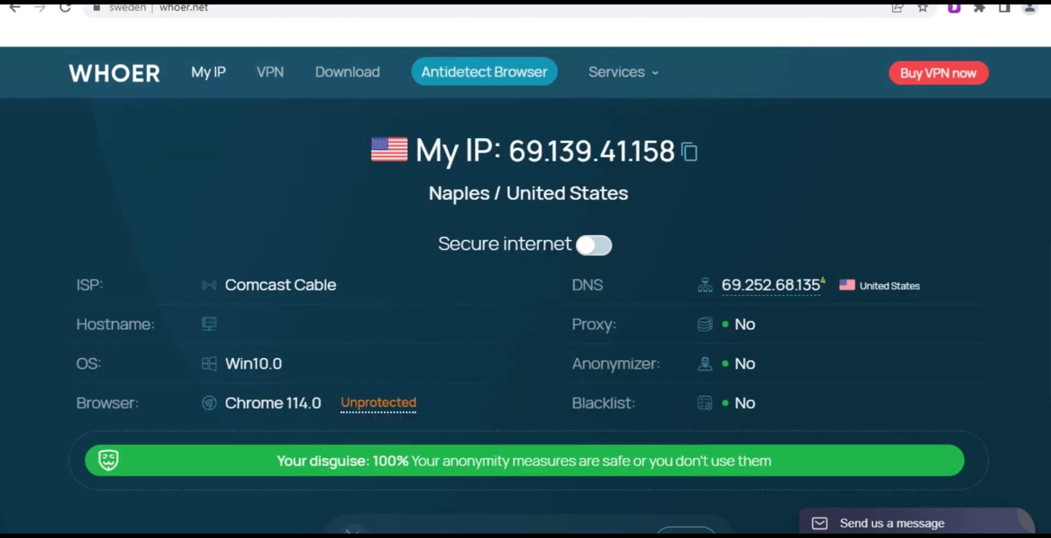
scroll(526, 290, "down", 15)
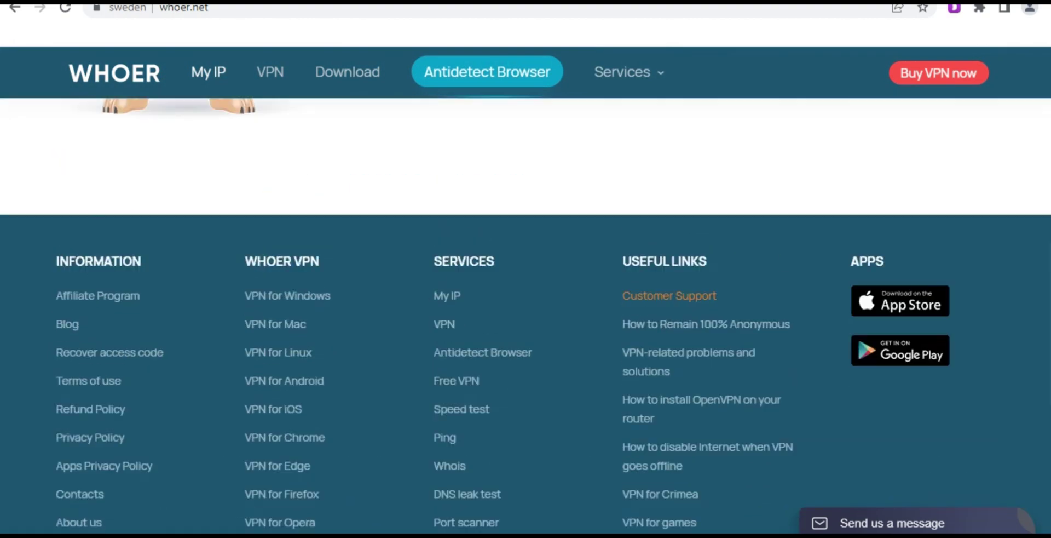
scroll(526, 290, "up", 20)
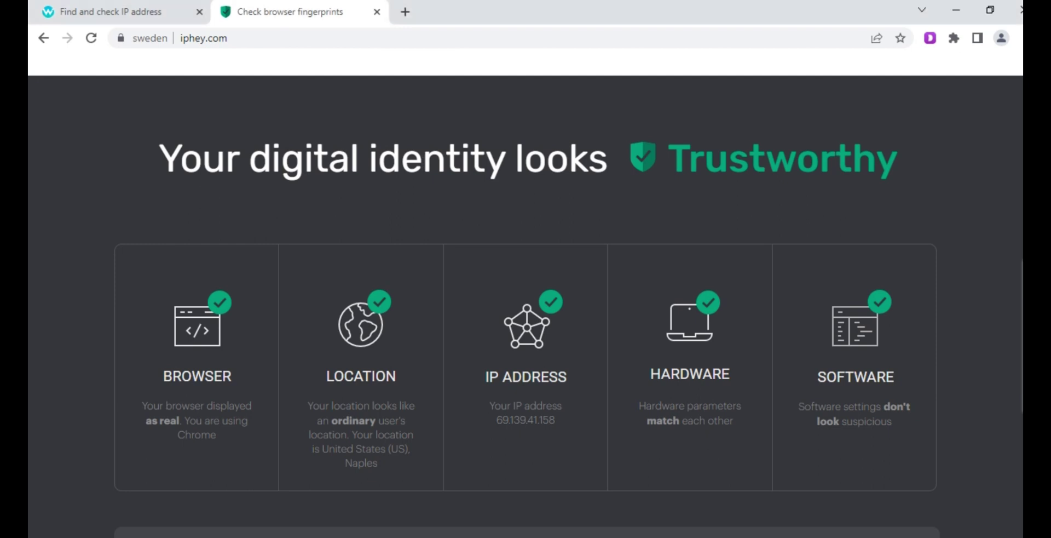
Close the iphey.com and whoer.net tabs and display the full browsing history
left_click(377, 12)
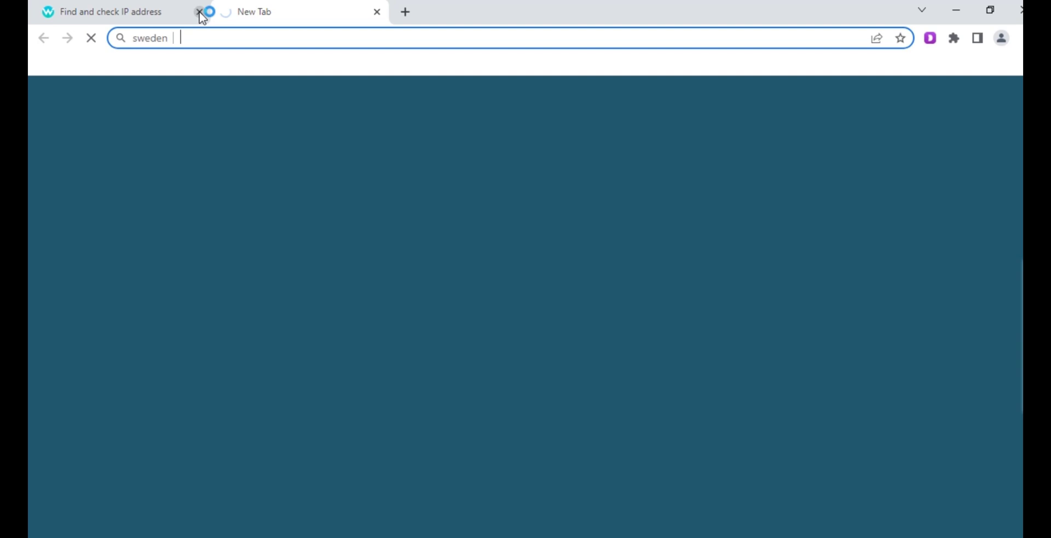
left_click(198, 11)
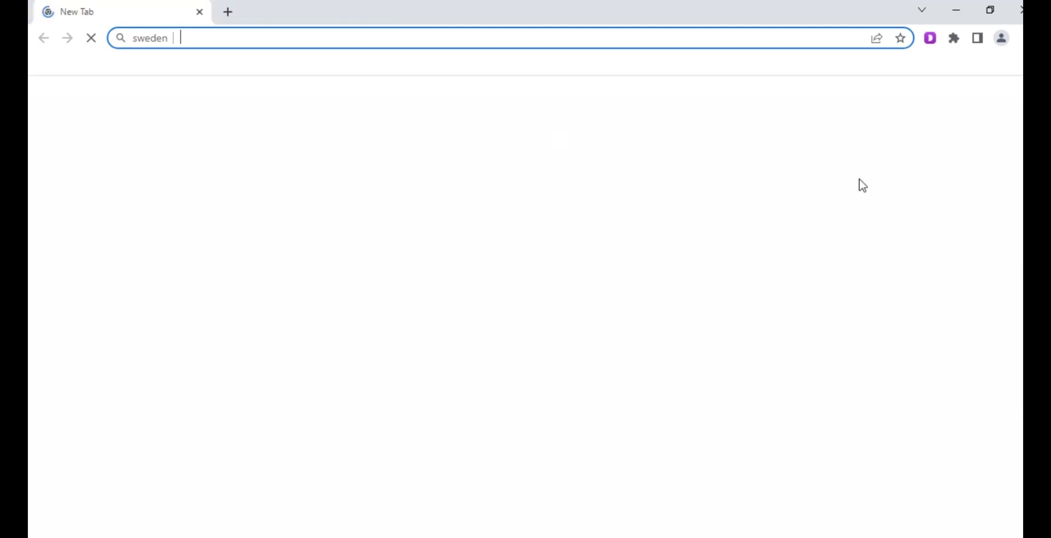
left_click(1020, 38)
mouse_move(1020, 125)
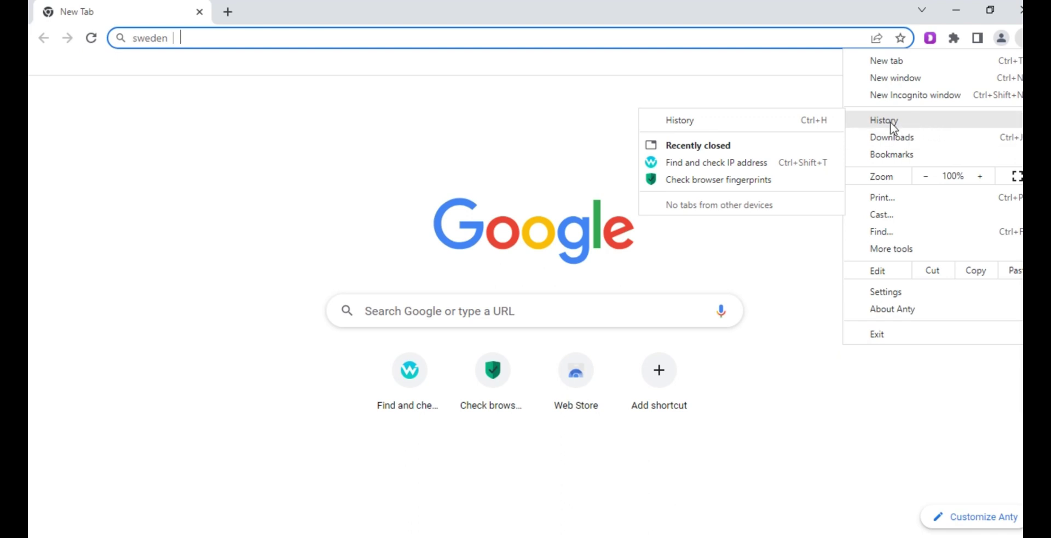
left_click(738, 122)
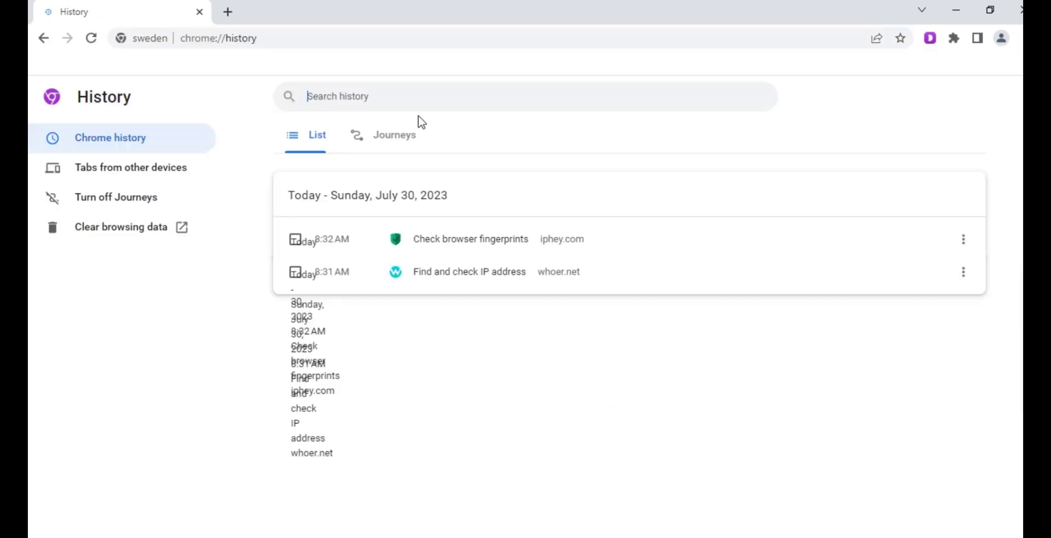
Clear the last hour's browsing history, cookies and cached files, and close the settings tab
left_click(142, 235)
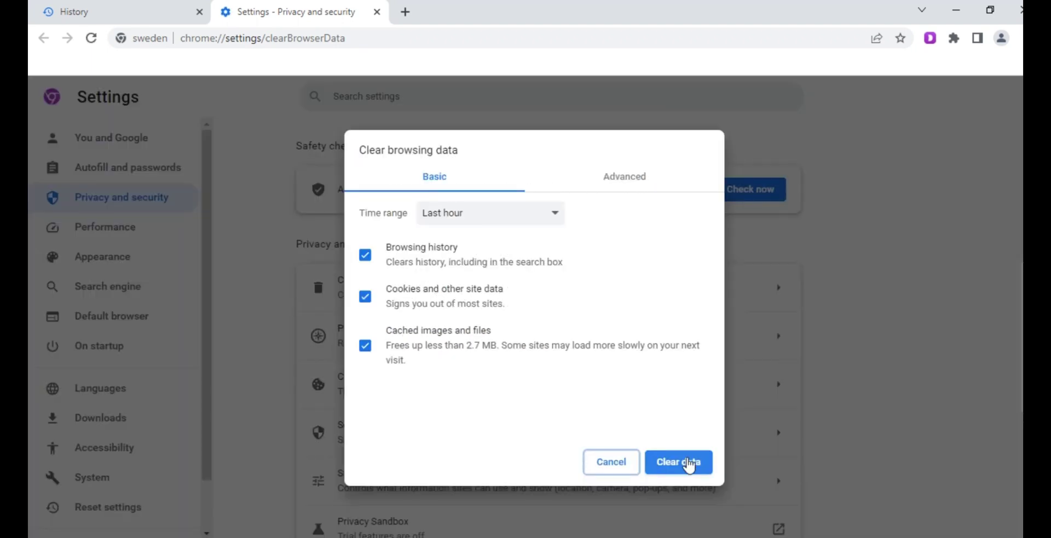
left_click(689, 465)
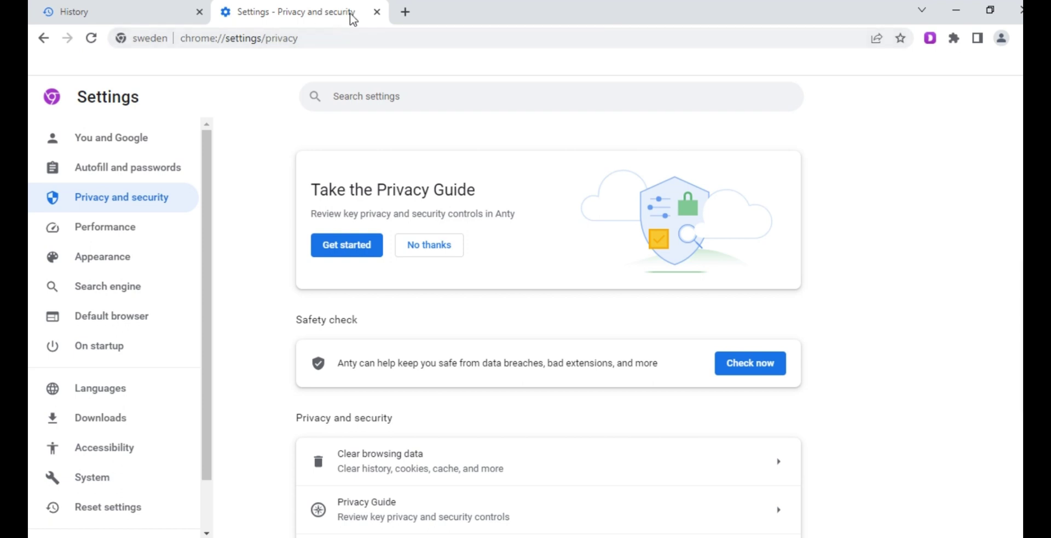
left_click(377, 12)
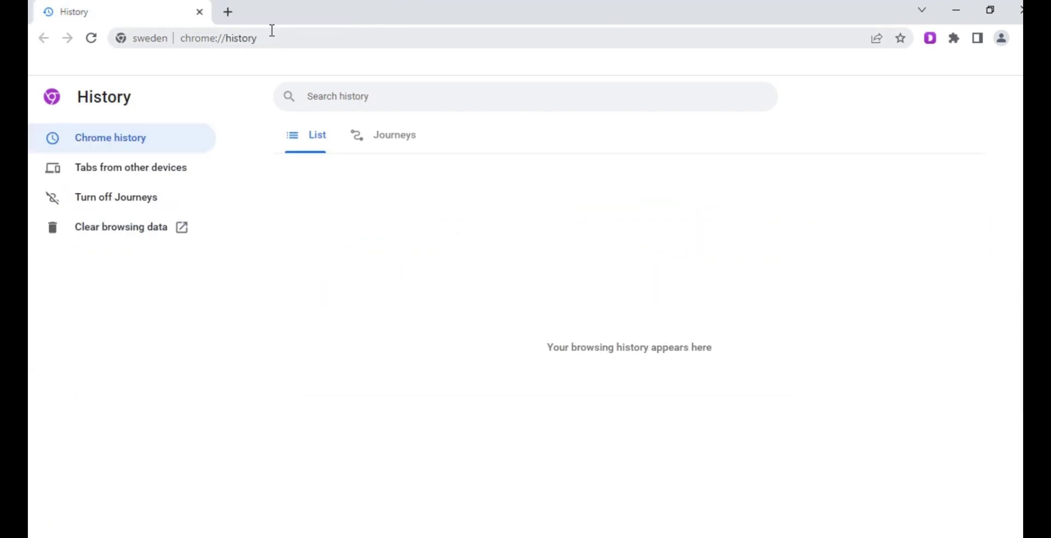
Run a Google search for site:bbc.com and look through the results
left_click(271, 30)
key("BackSpace")
type("site:b")
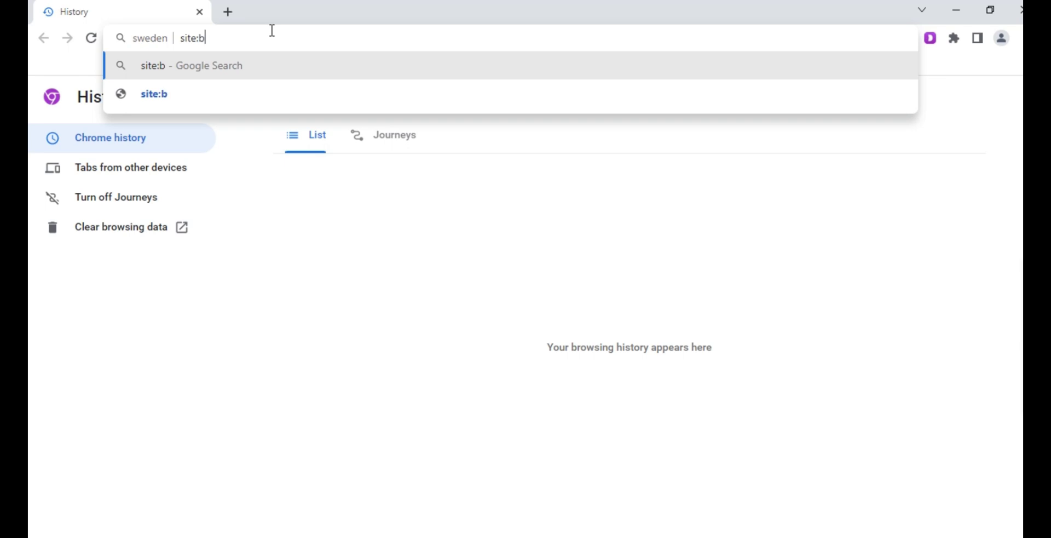
type("bc.")
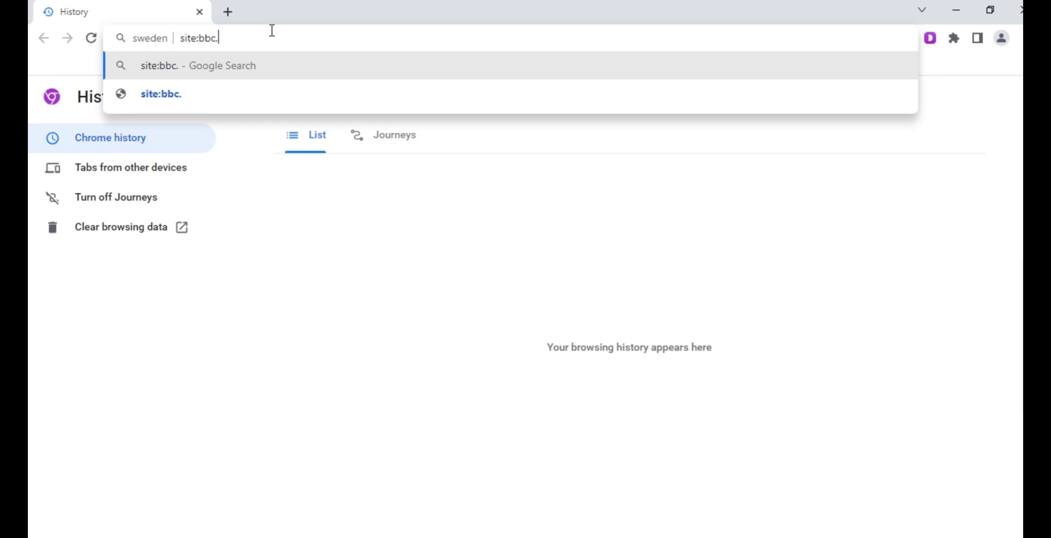
type("com")
key("Return")
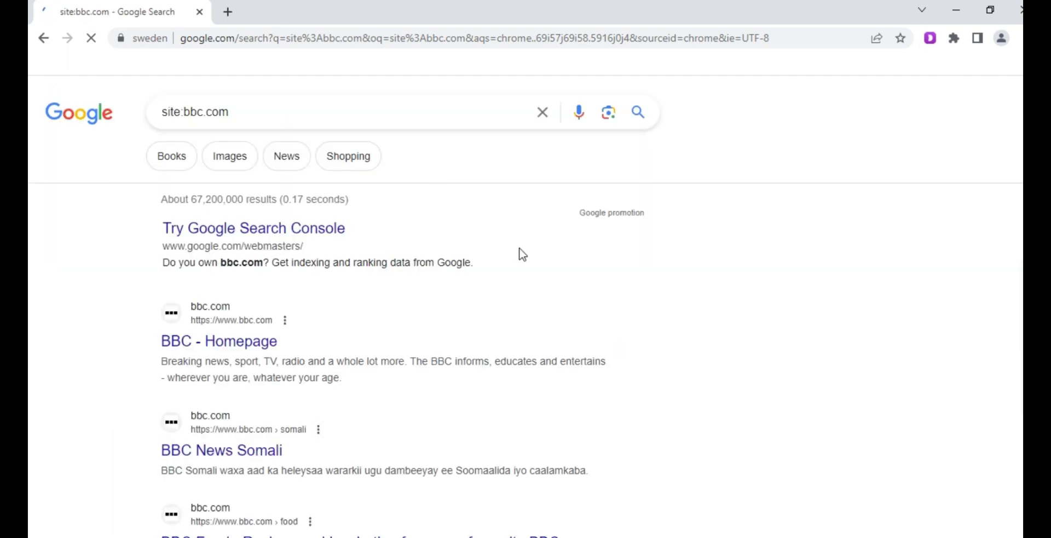
scroll(384, 317, "down", 17)
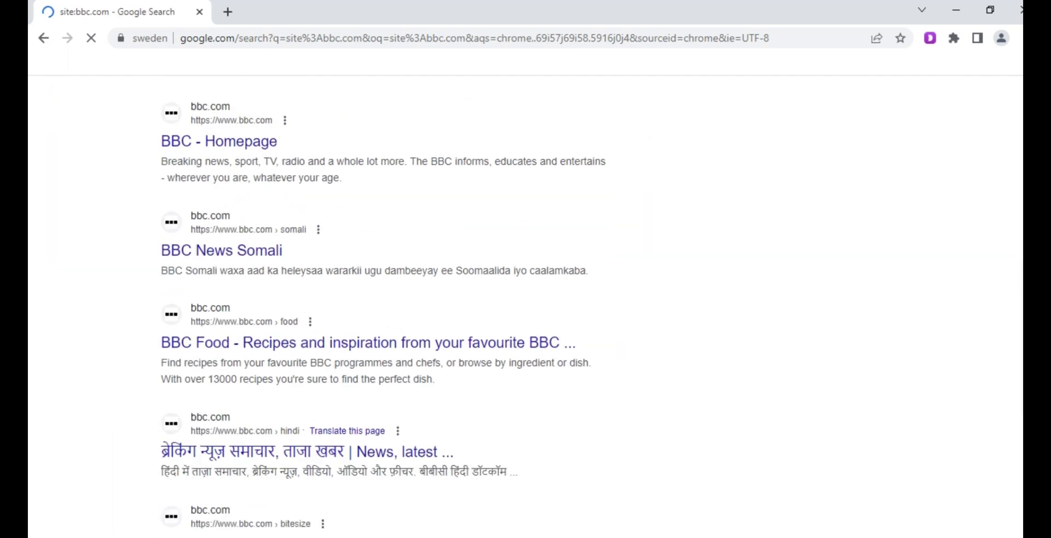
Open the BBC homepage from the site:bbc.com search results and look through its sections
scroll(383, 317, "up", 10)
scroll(383, 306, "up", 5)
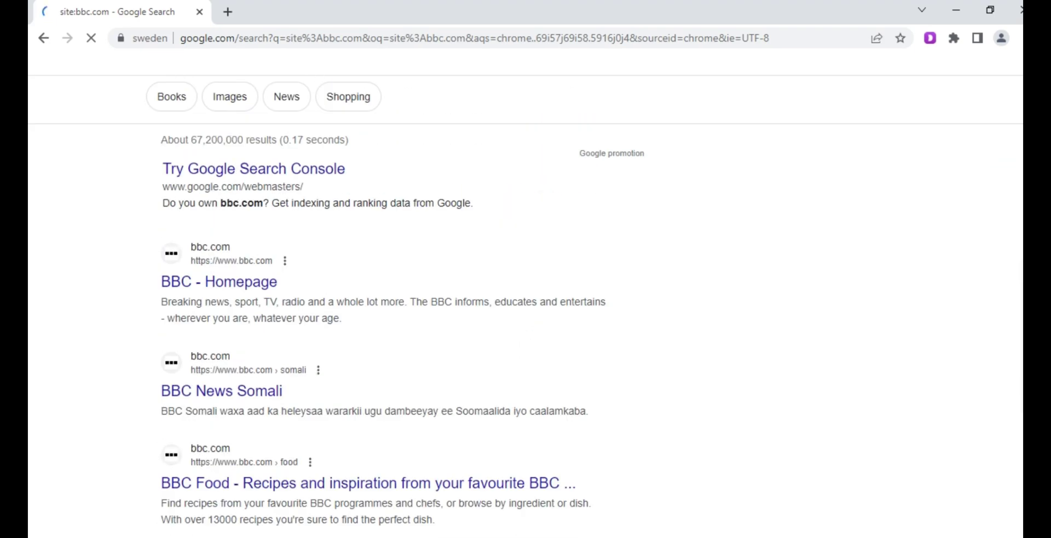
scroll(212, 305, "down", 8)
scroll(212, 305, "up", 8)
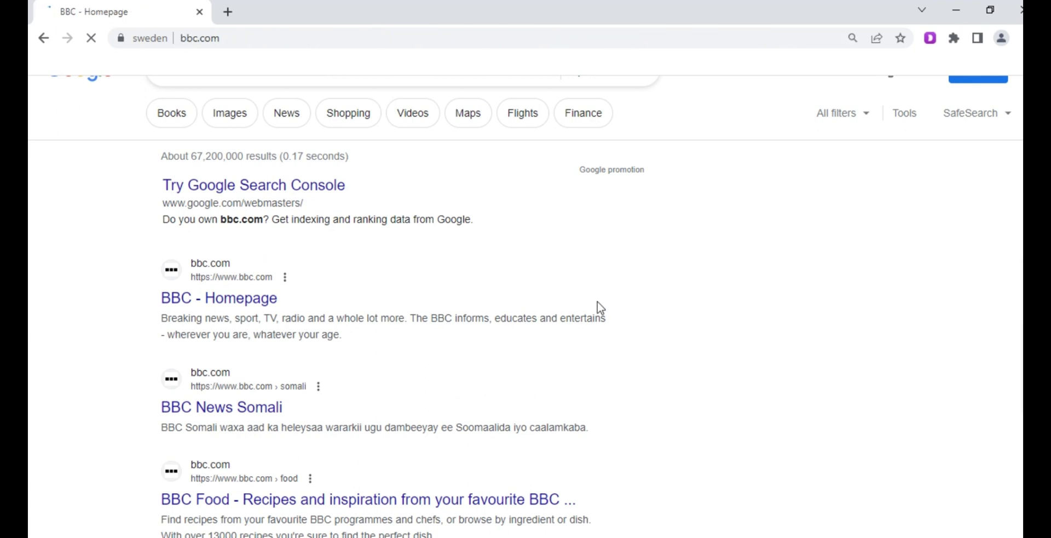
scroll(842, 164, "down", 20)
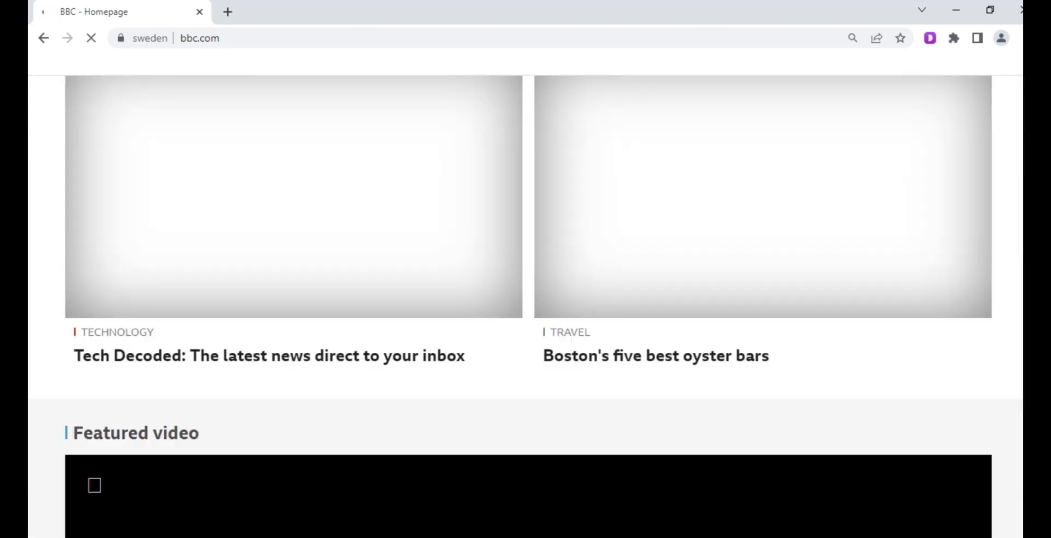
scroll(525, 307, "down", 15)
scroll(525, 306, "up", 15)
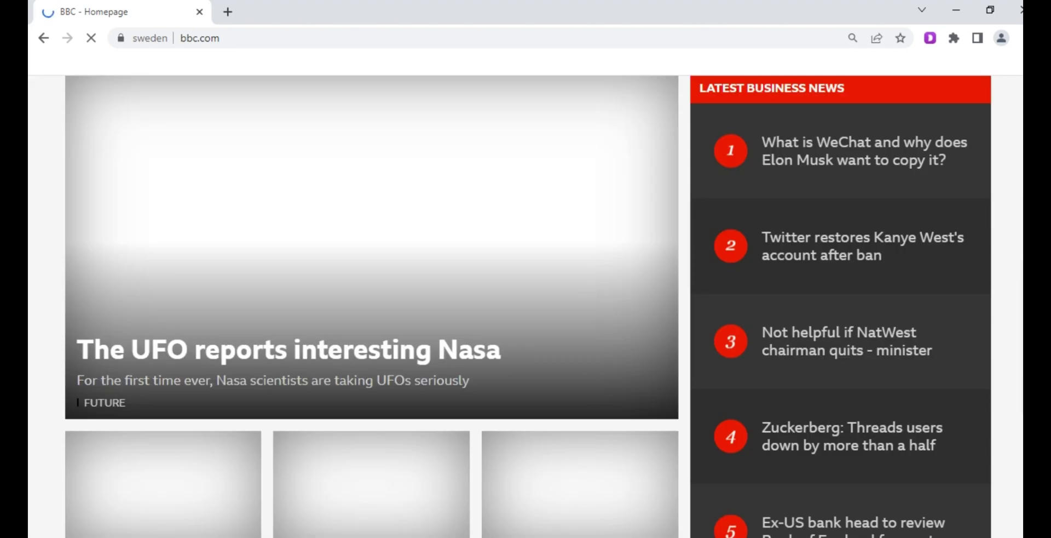
scroll(526, 307, "up", 15)
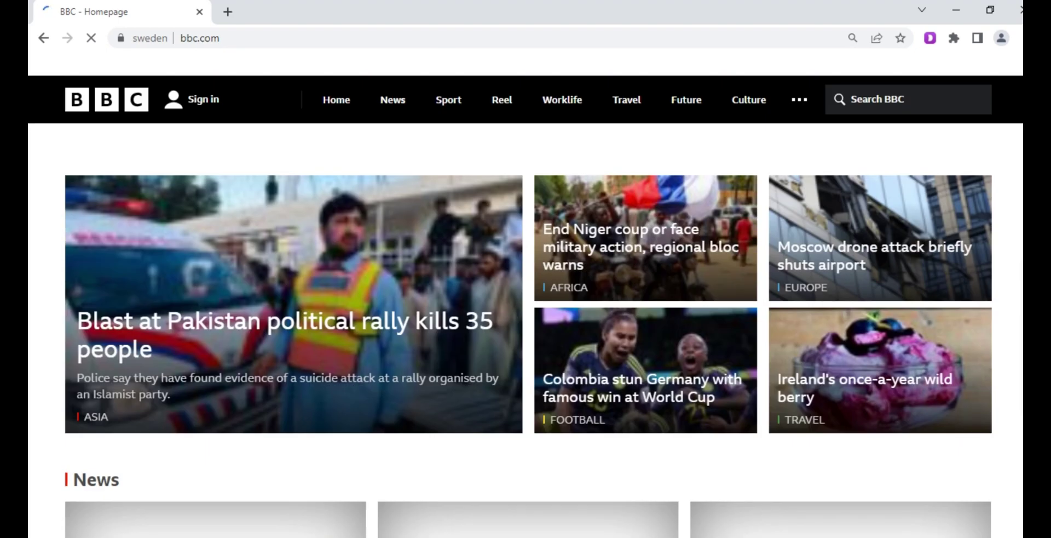
Open the BBC article on the Niger coup in a new tab and look through the rest of the homepage
scroll(776, 164, "down", 3)
right_click(575, 104)
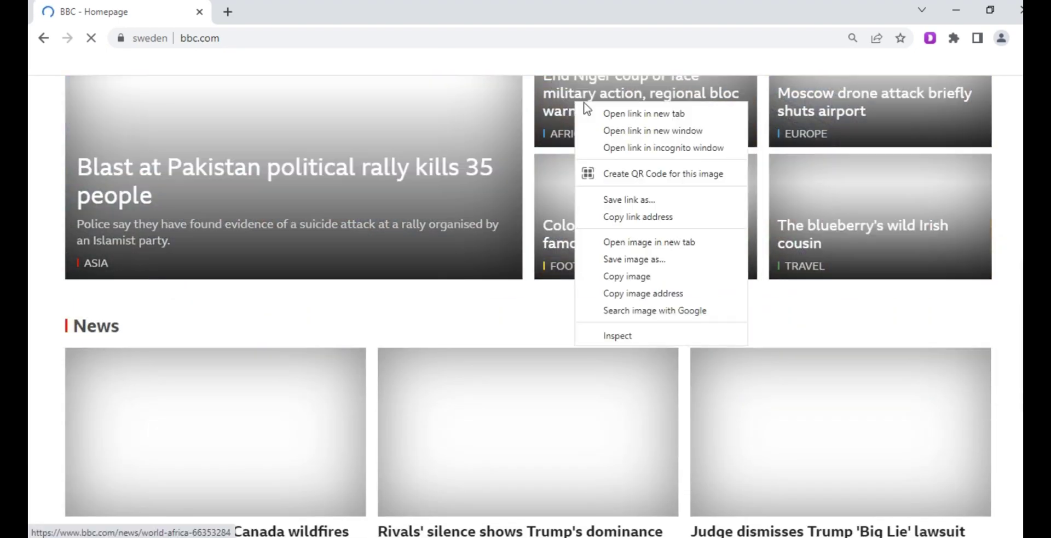
left_click(619, 114)
scroll(619, 219, "down", 10)
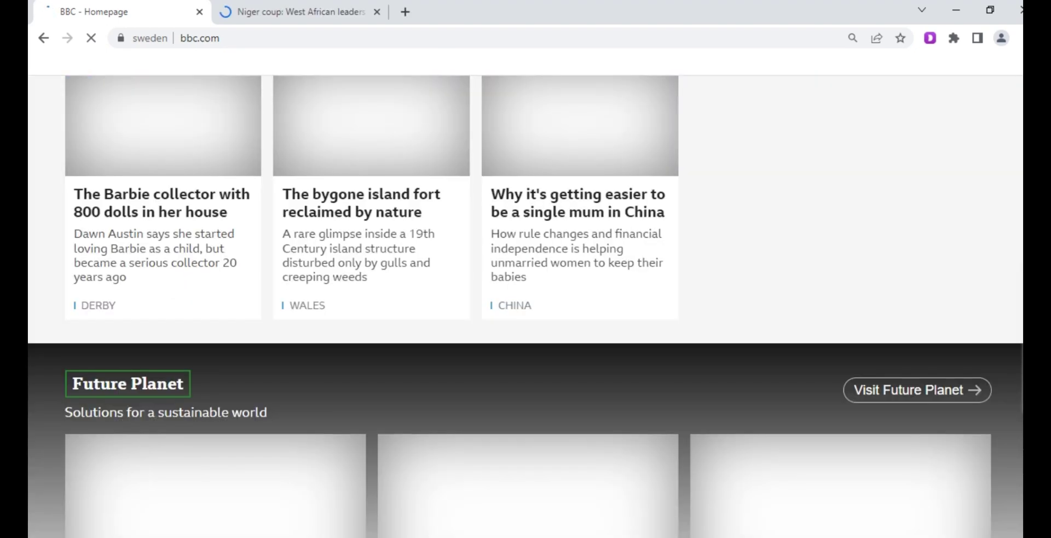
scroll(526, 307, "down", 20)
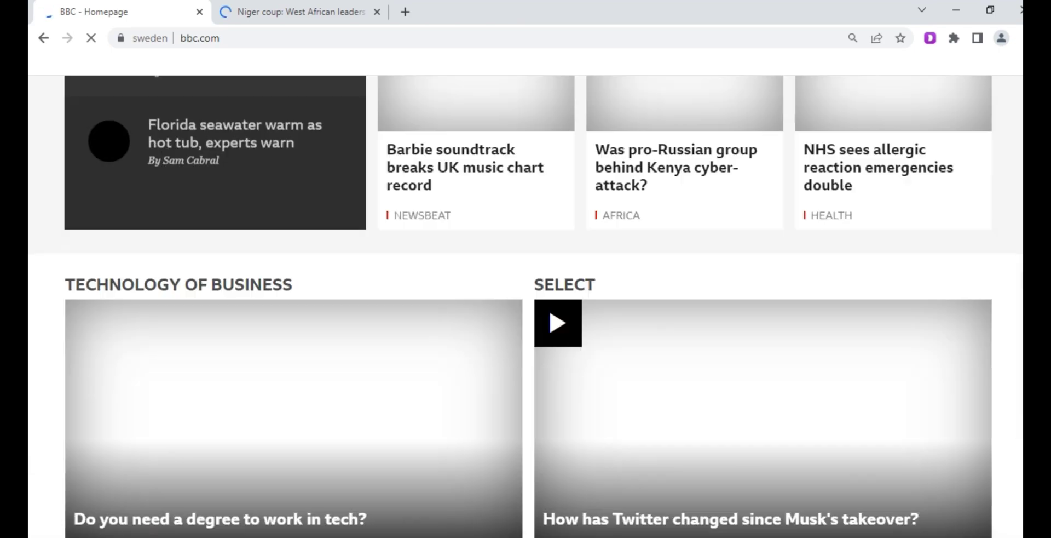
scroll(526, 306, "up", 20)
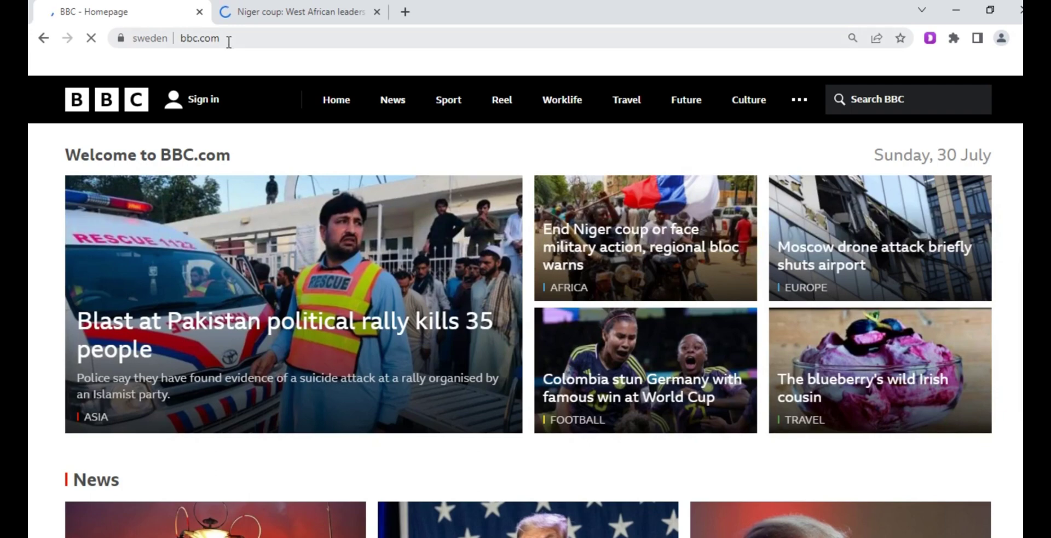
Load news360.com in the BBC homepage's tab and close the Niger coup article tab
left_click(225, 42)
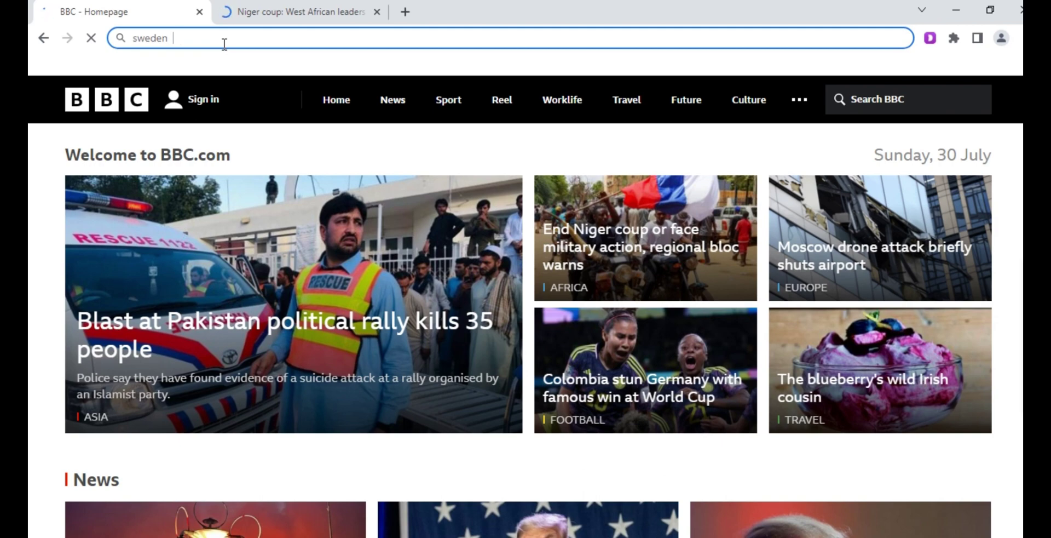
type("news")
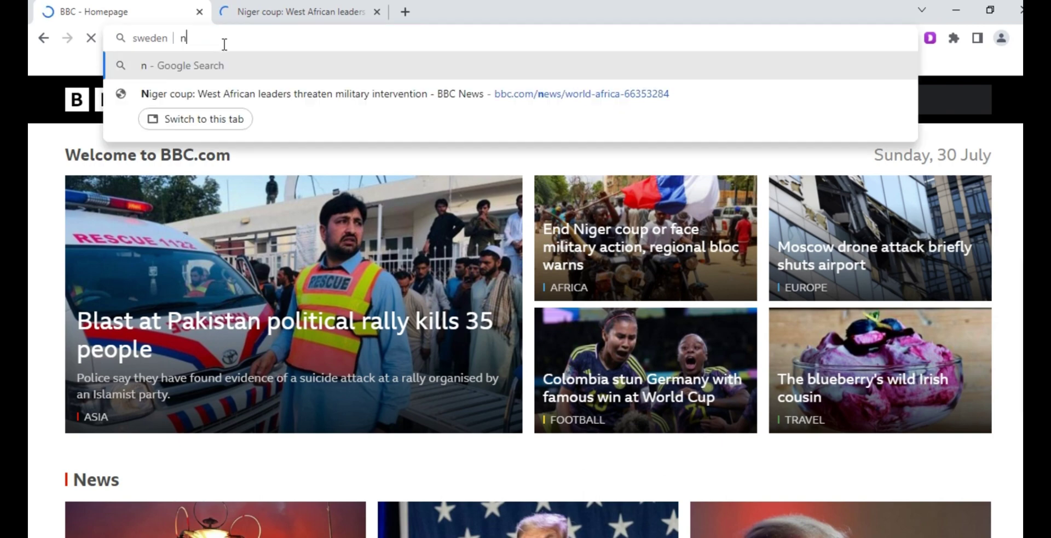
type("360.")
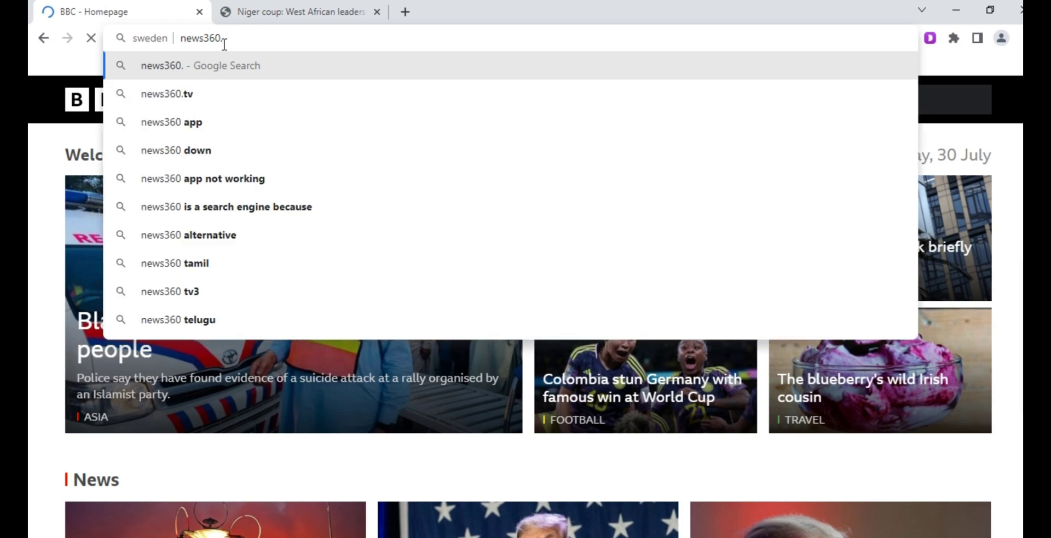
type("com")
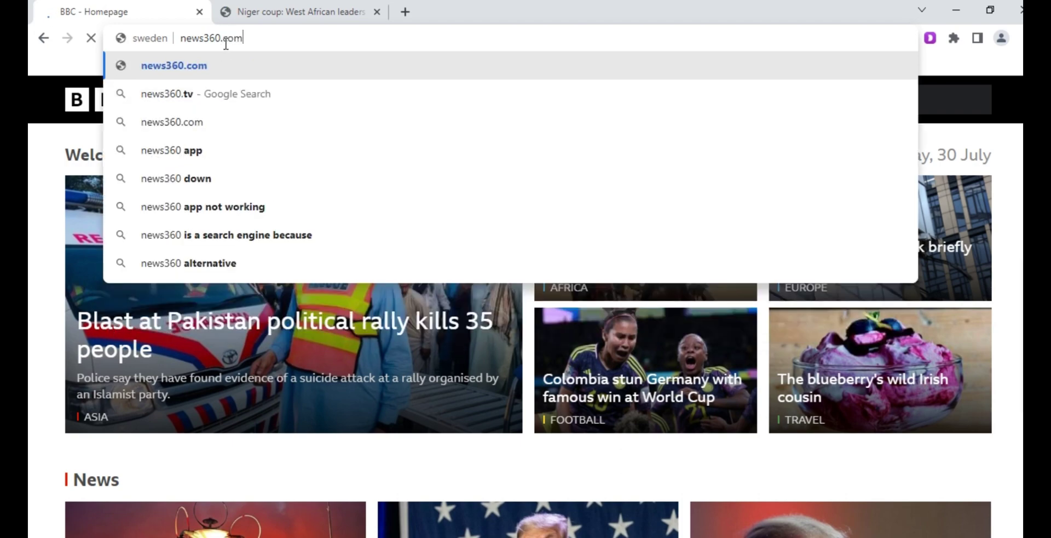
key("Return")
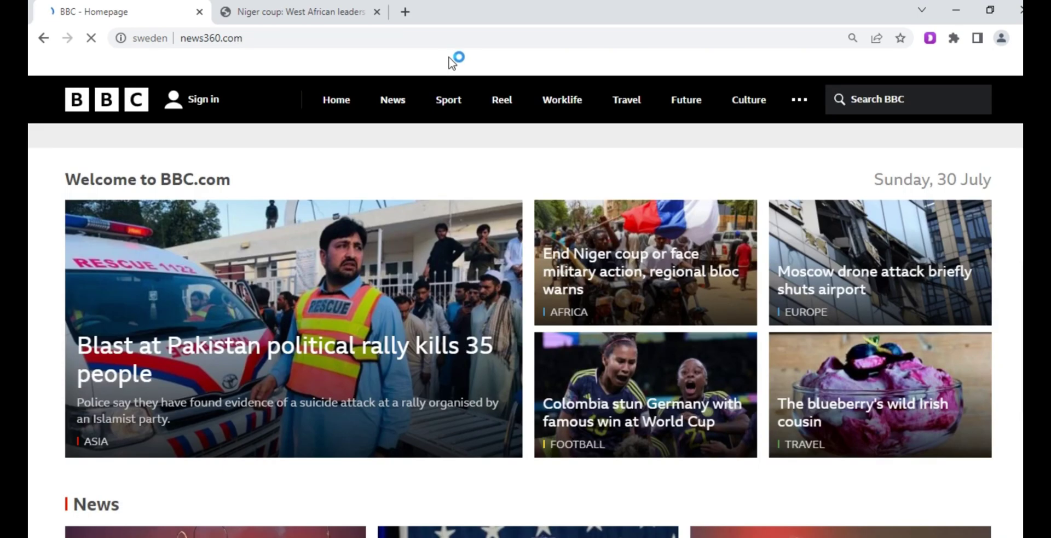
left_click(377, 12)
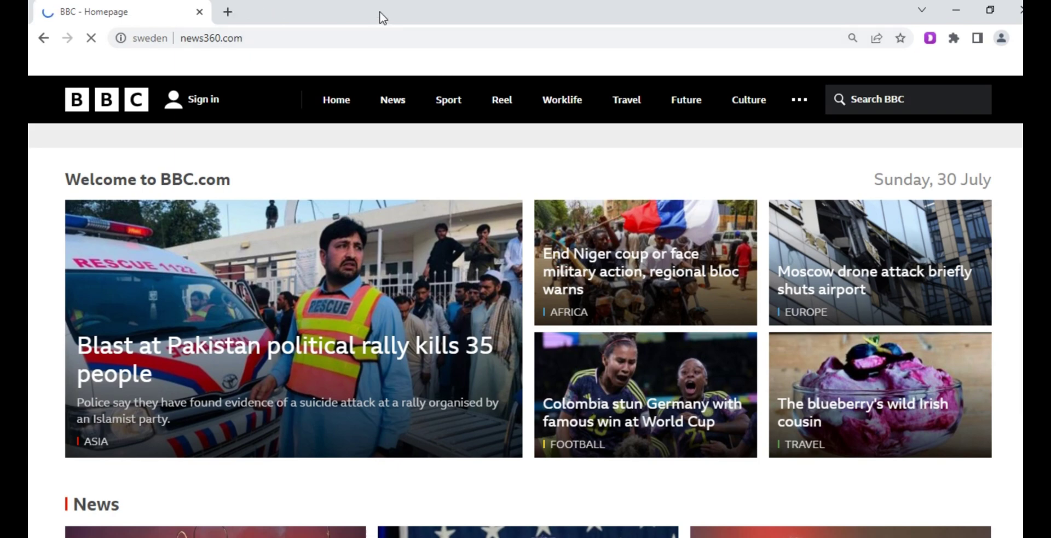
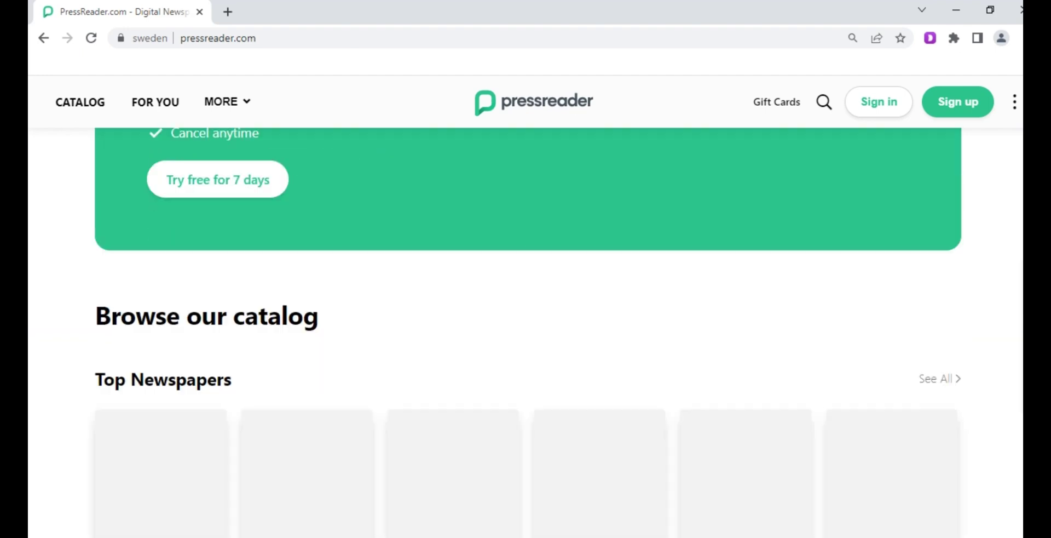
scroll(526, 329, "up", 15)
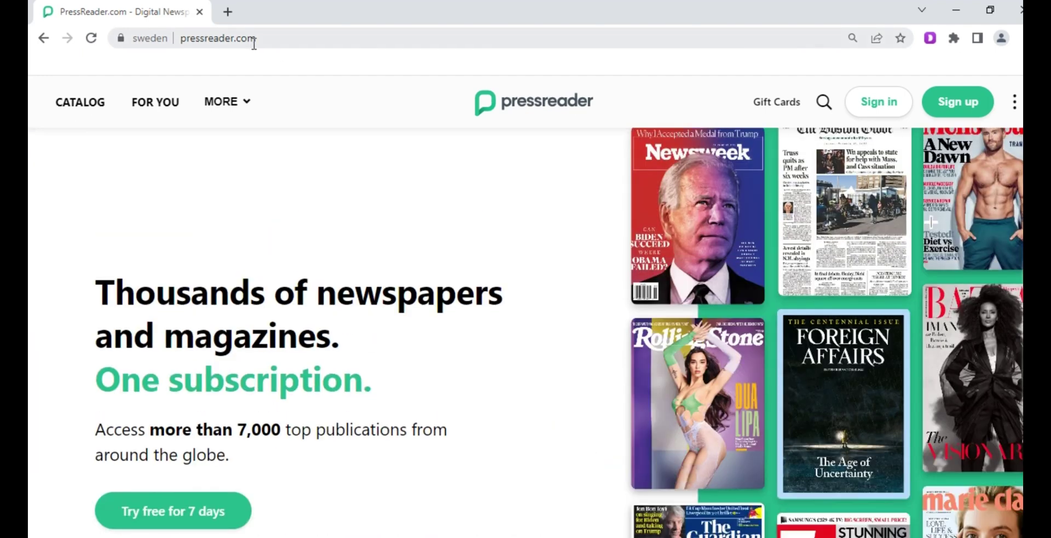
Load newsweek.com in the current tab in place of the PressReader site
left_click(253, 41)
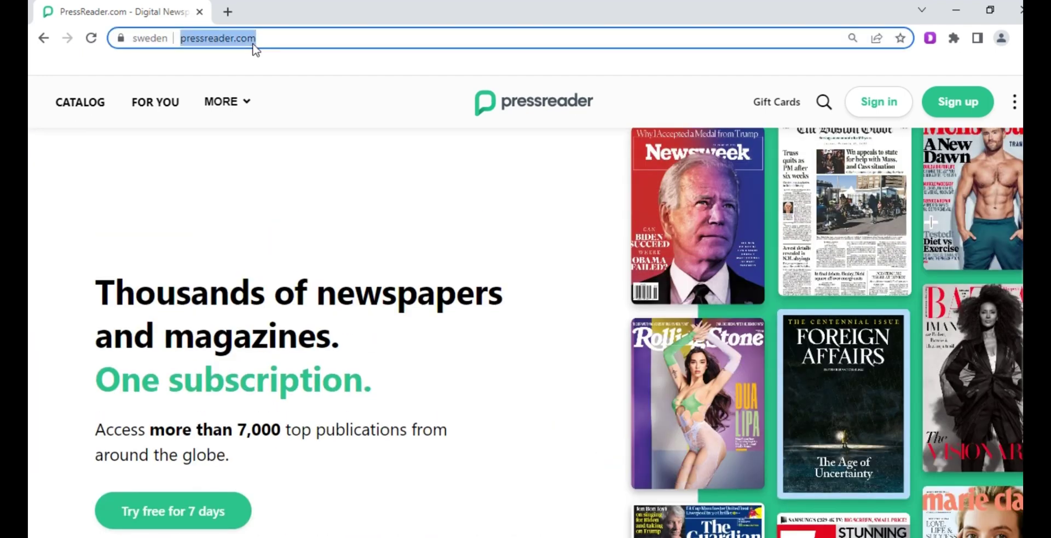
key("BackSpace")
type("newswee")
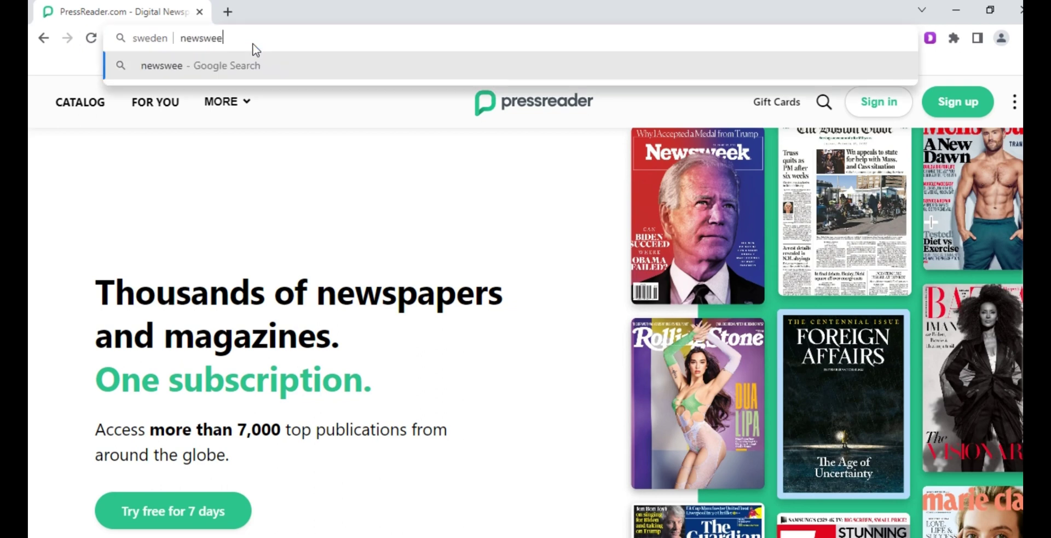
type("k.com")
key("Return")
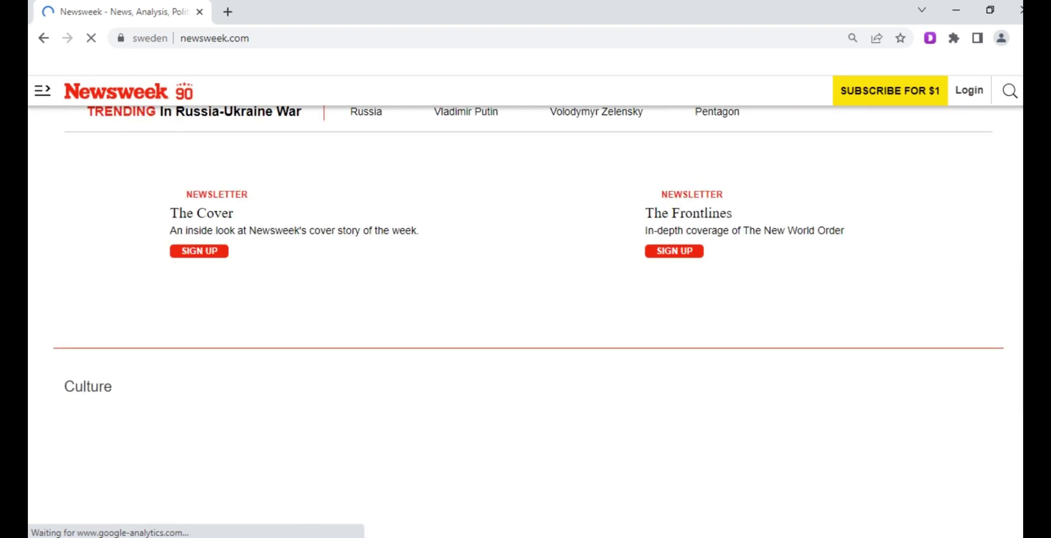
Look through the Newsweek homepage down to its footer and empty the address bar
scroll(525, 274, "down", 15)
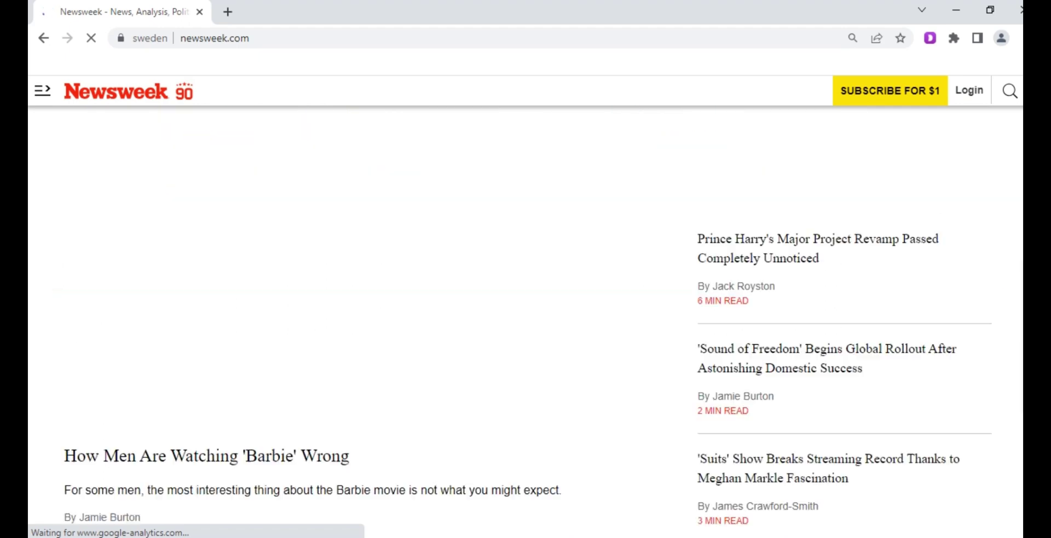
scroll(526, 274, "up", 15)
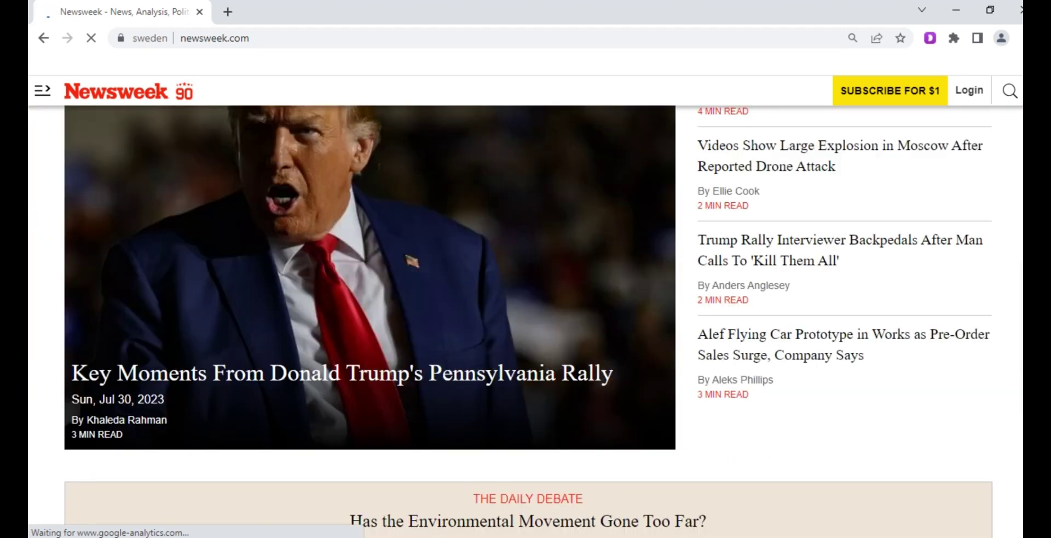
scroll(526, 317, "down", 20)
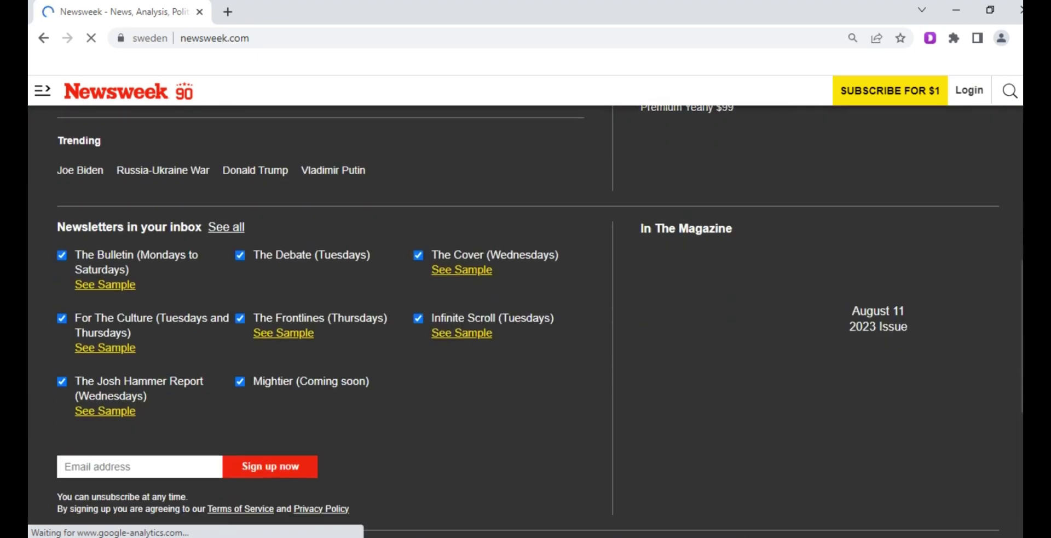
scroll(526, 318, "up", 20)
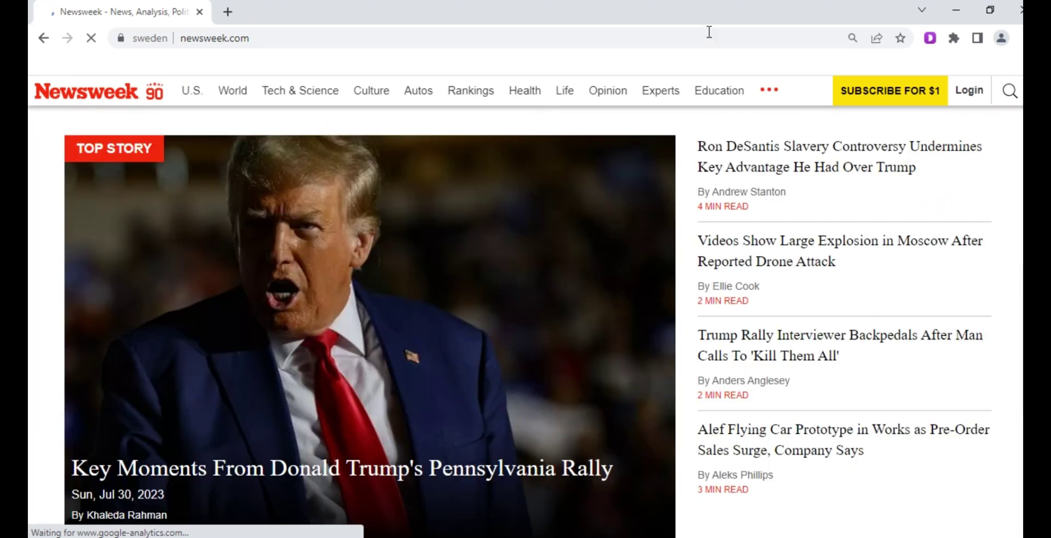
left_click(255, 38)
key("BackSpace")
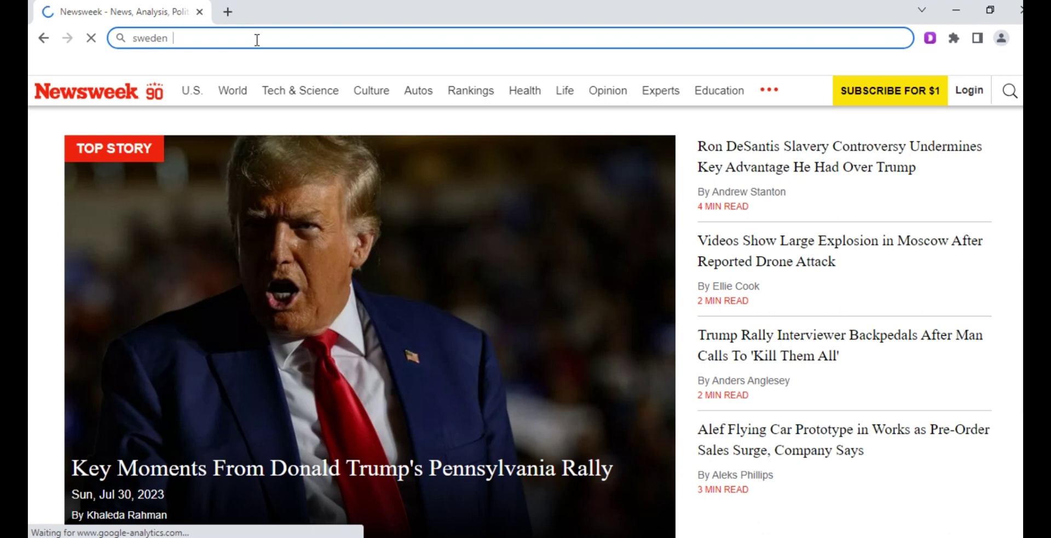
type("stayin")
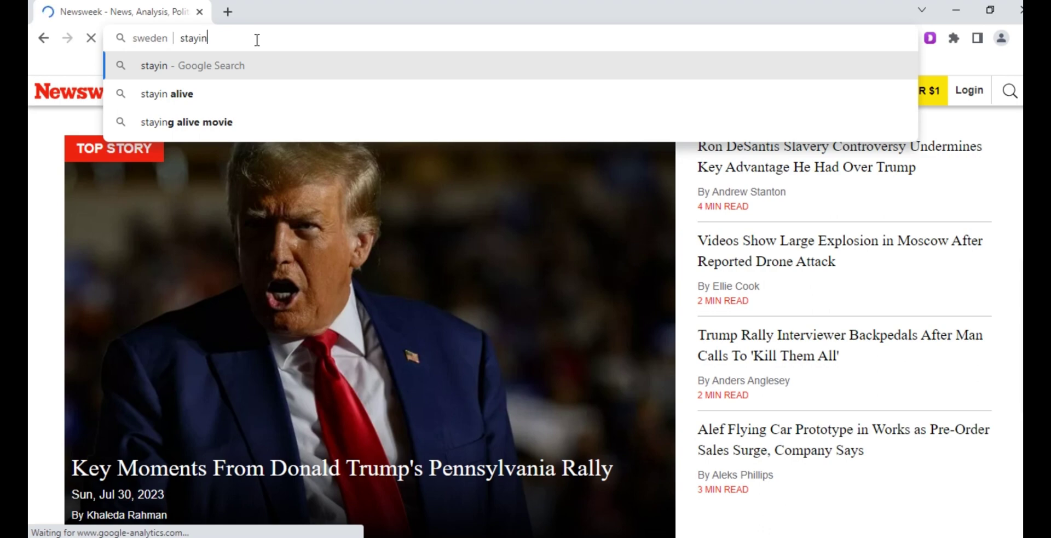
key("BackSpace")
key("BackSpace")
key("BackSpace")
key("BackSpace")
key("BackSpace")
key("BackSpace")
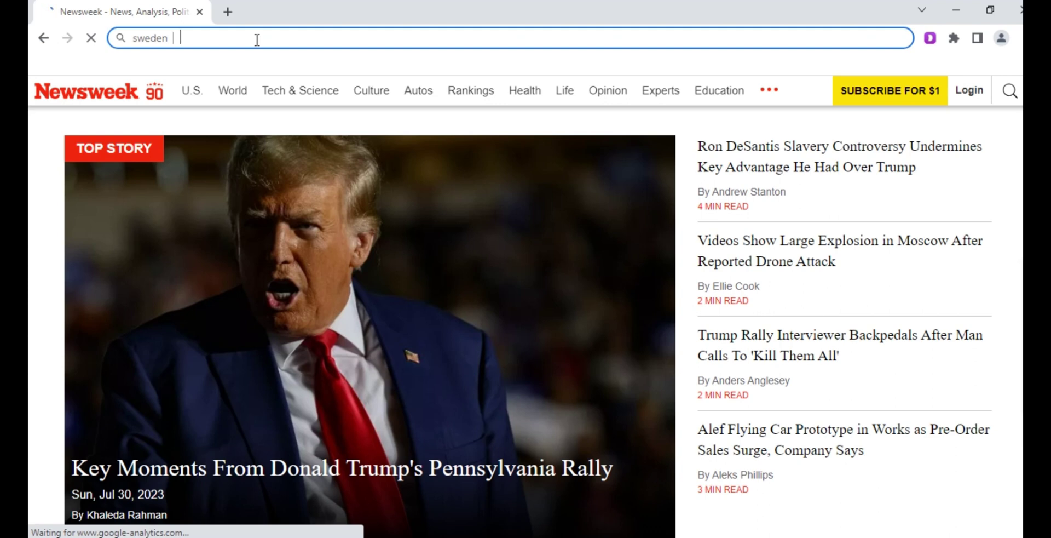
Run a Google search for vanguard news and open the vanguardngr.com site from the results
type("vanguard")
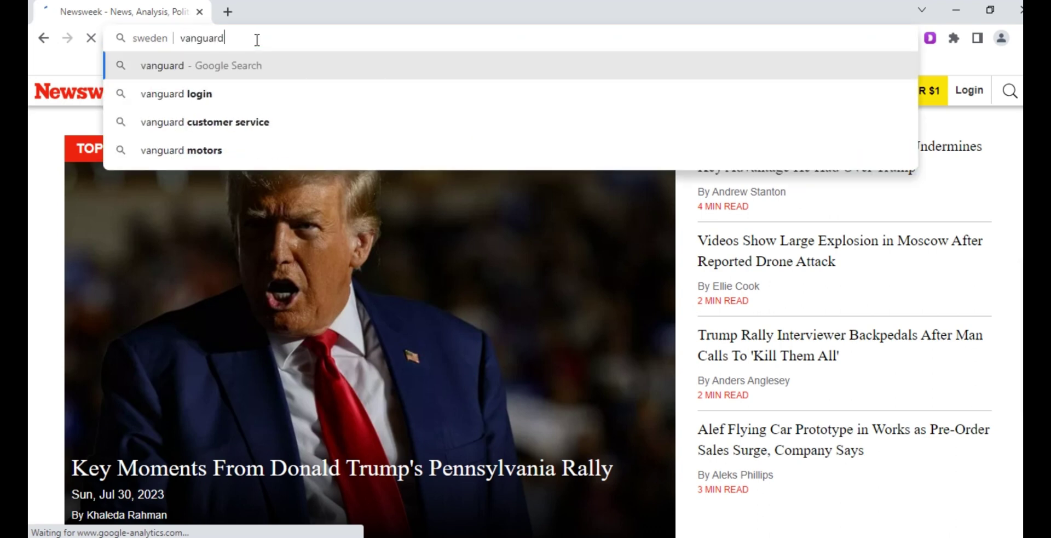
type(" news")
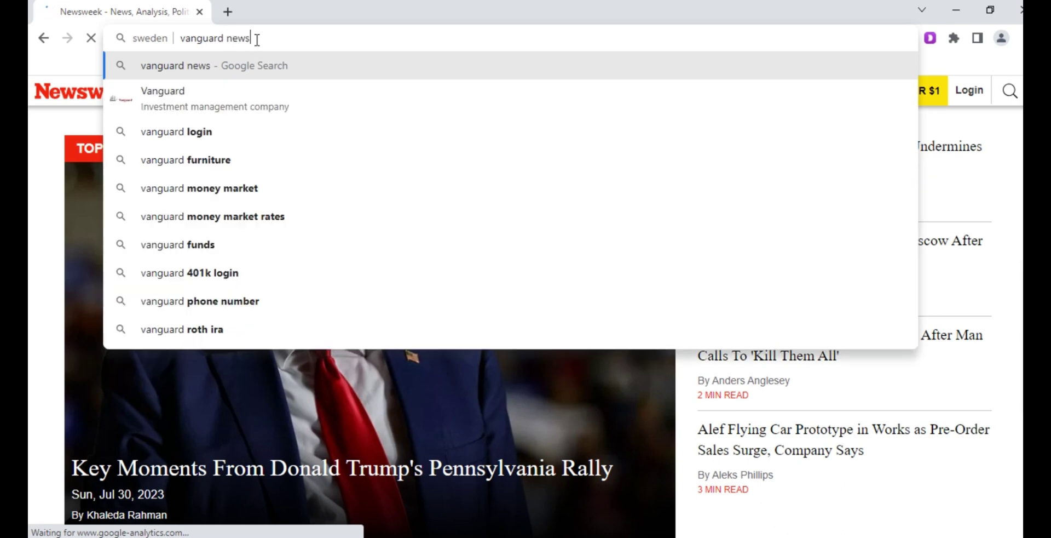
key("Return")
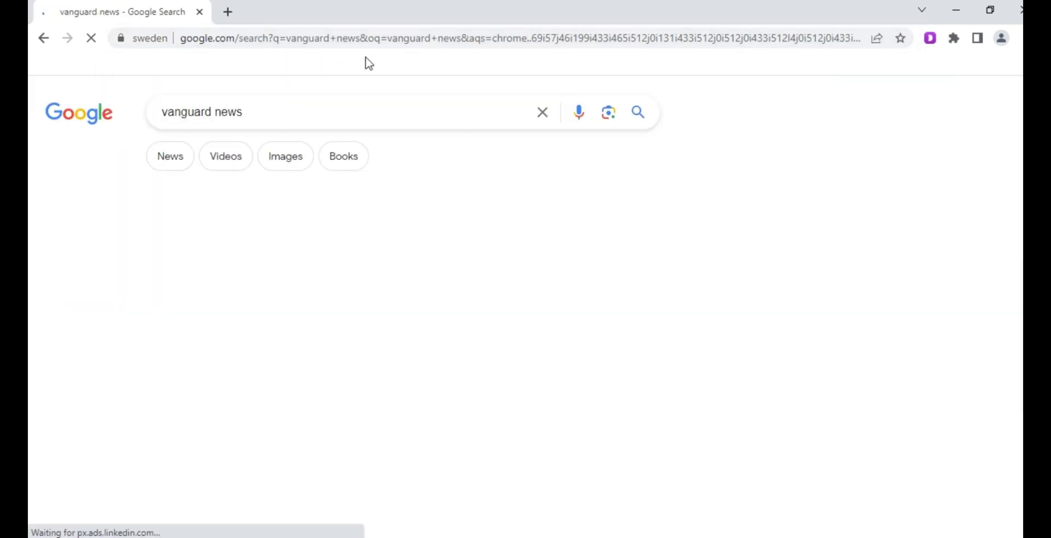
left_click(267, 268)
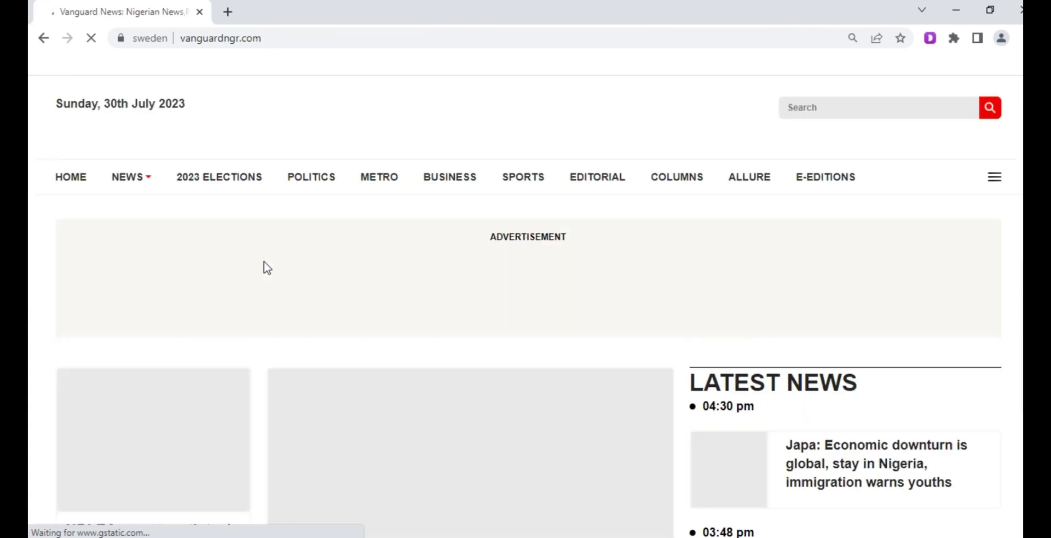
Look through the headlines and sections of the Vanguard homepage
scroll(495, 260, "down", 6)
scroll(495, 260, "down", 6)
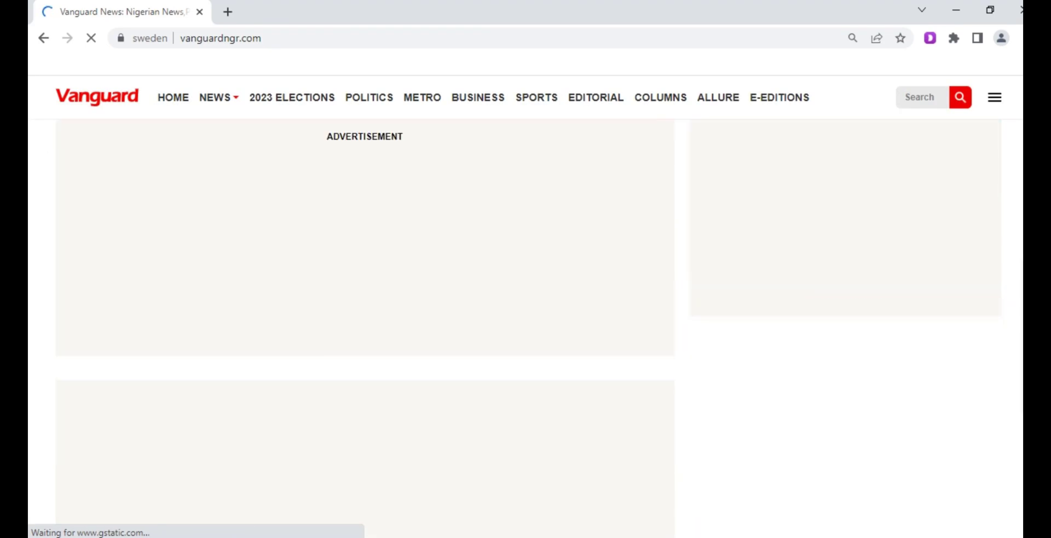
scroll(495, 261, "down", 10)
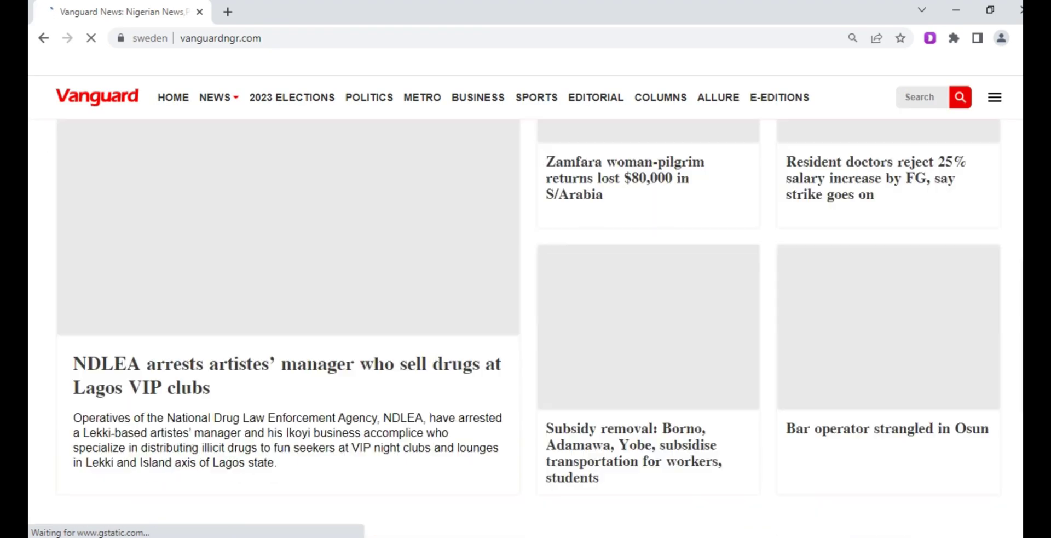
scroll(526, 328, "down", 15)
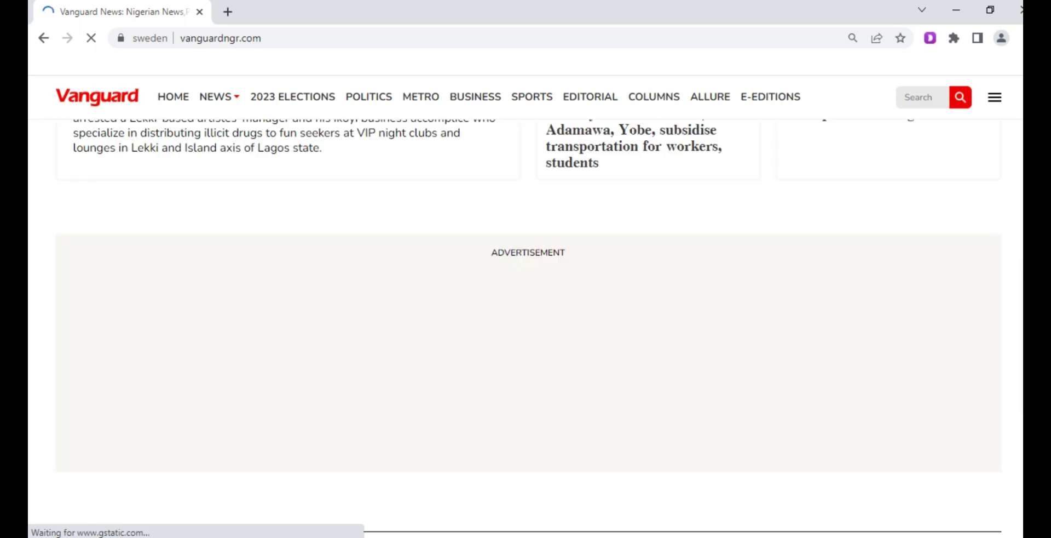
scroll(528, 327, "up", 15)
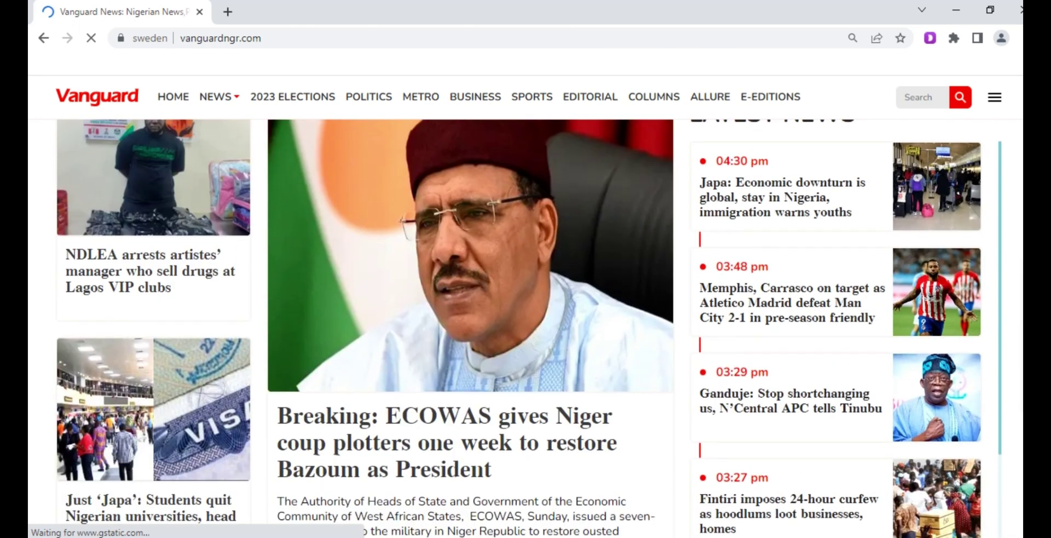
Open the Vanguard stories on ECOWAS and Niger, the Japa warning and Atletico Madrid against Man City in separate new tabs
right_click(439, 416)
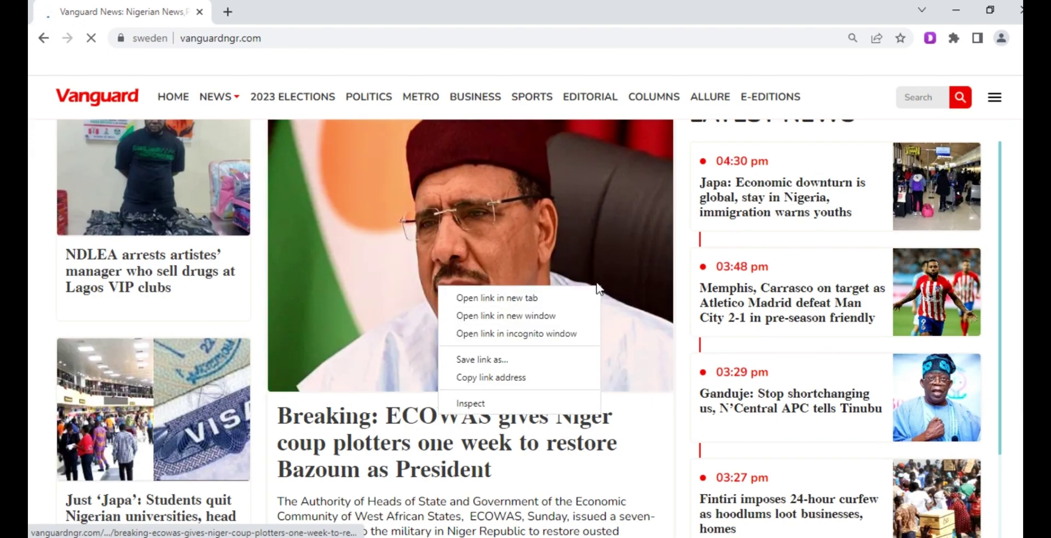
left_click(575, 298)
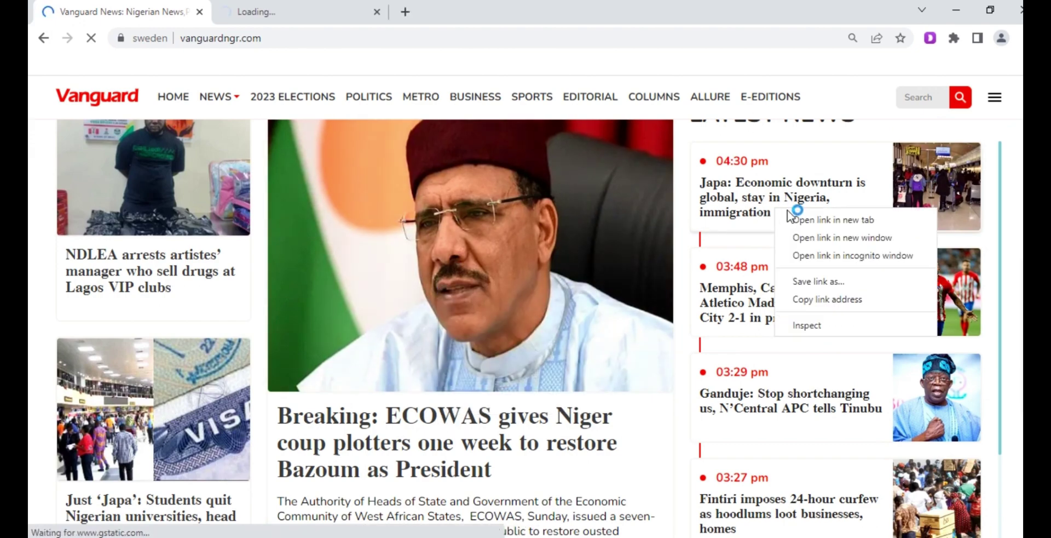
right_click(774, 210)
left_click(813, 219)
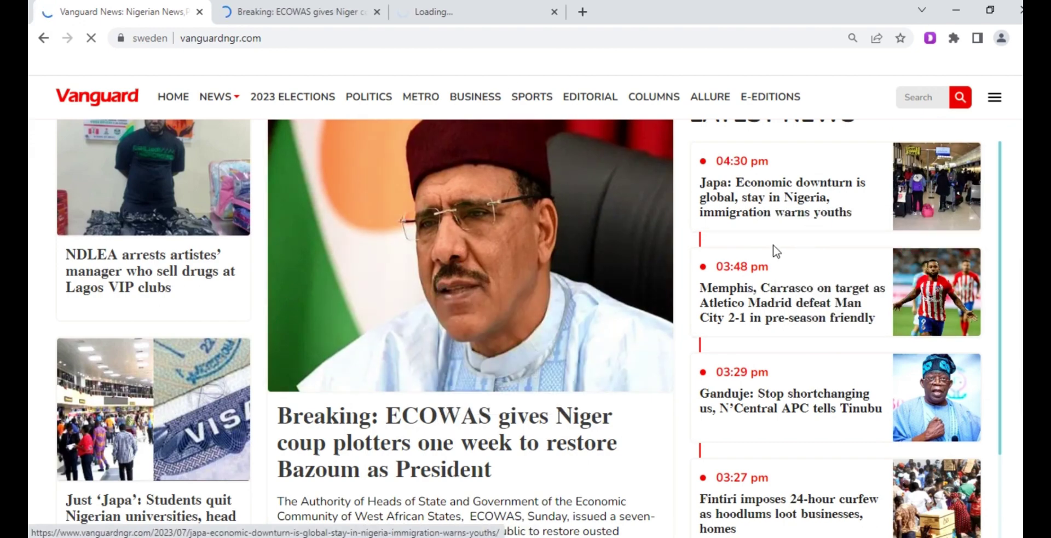
right_click(775, 295)
left_click(807, 306)
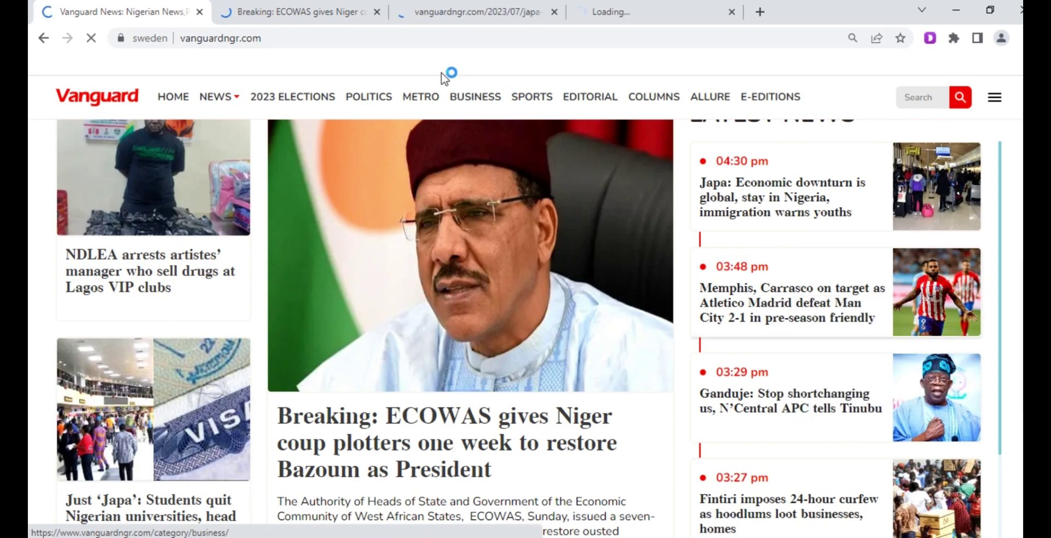
Switch to the ECOWAS article's tab and look through the whole story down to the page footer and back
key("ctrl+Tab")
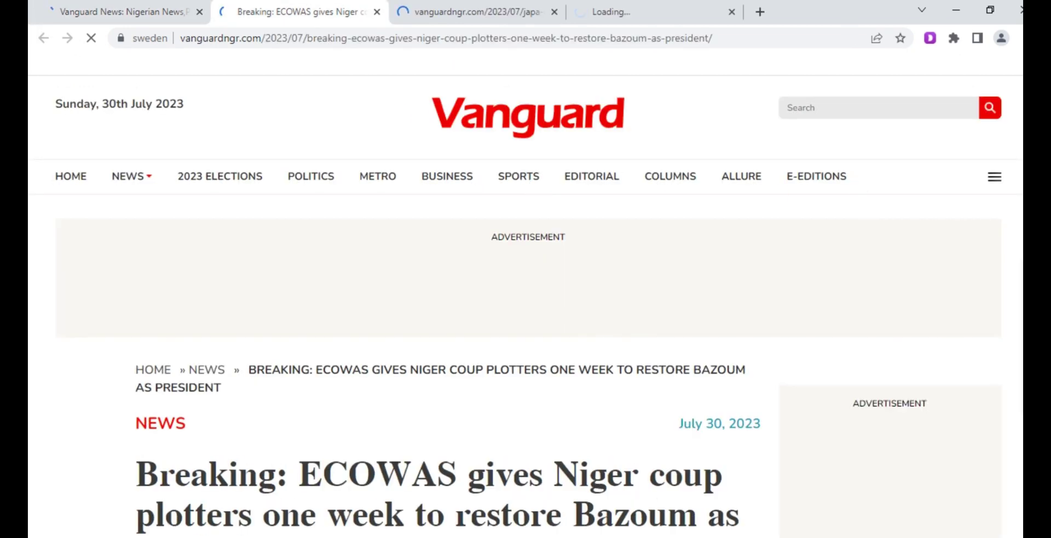
scroll(449, 329, "down", 15)
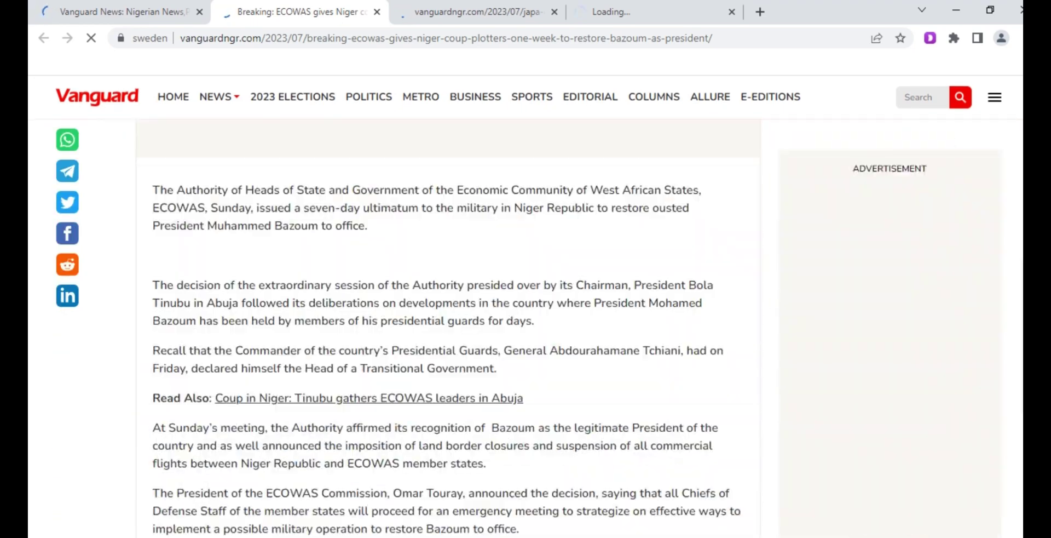
scroll(449, 329, "down", 10)
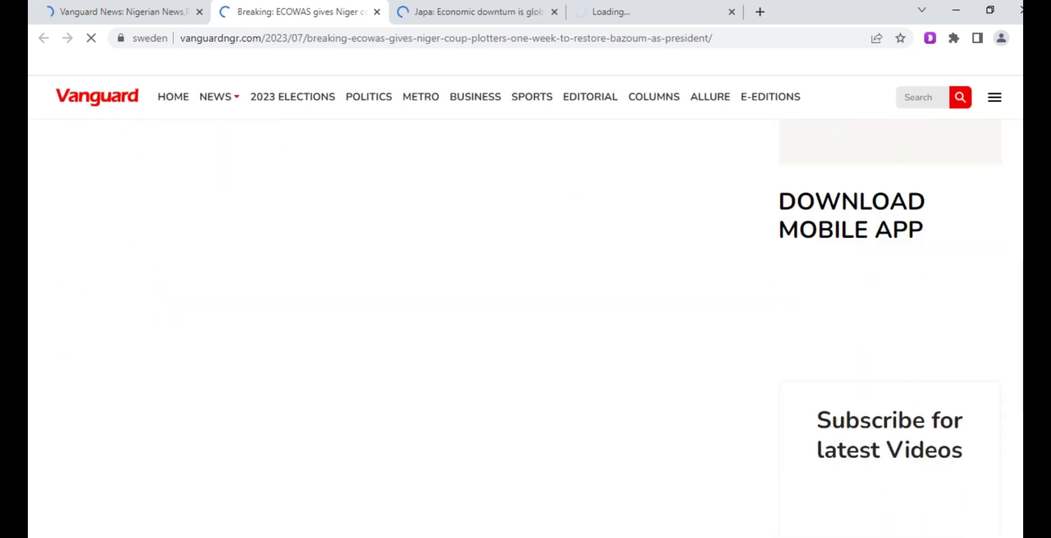
scroll(449, 329, "up", 20)
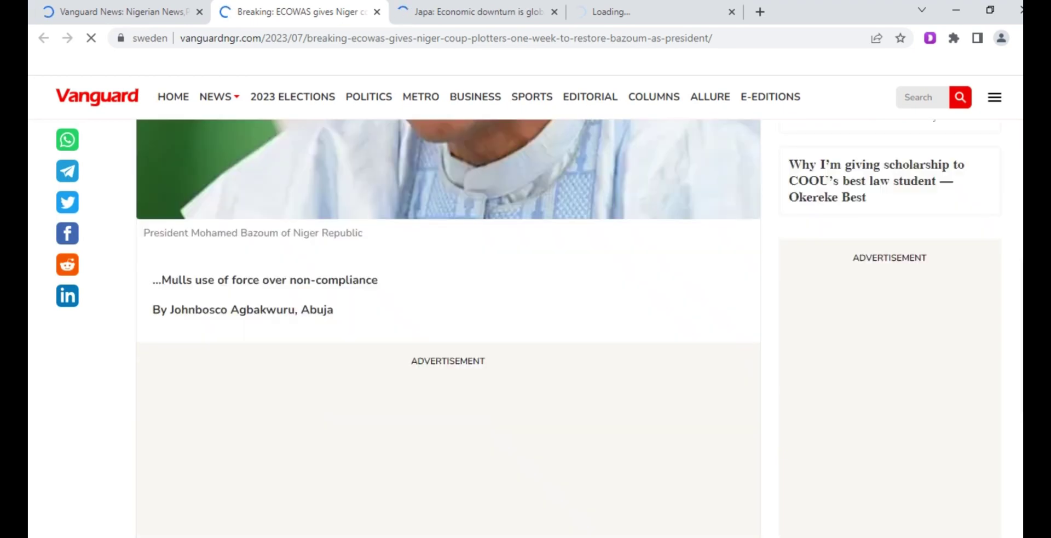
scroll(449, 329, "up", 3)
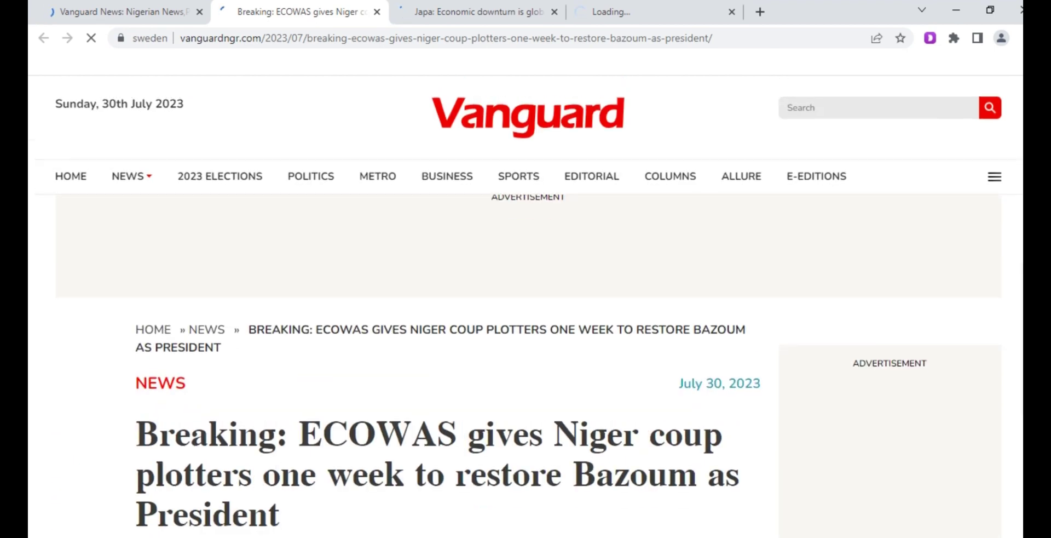
scroll(449, 329, "down", 12)
scroll(449, 329, "down", 5)
scroll(449, 329, "down", 15)
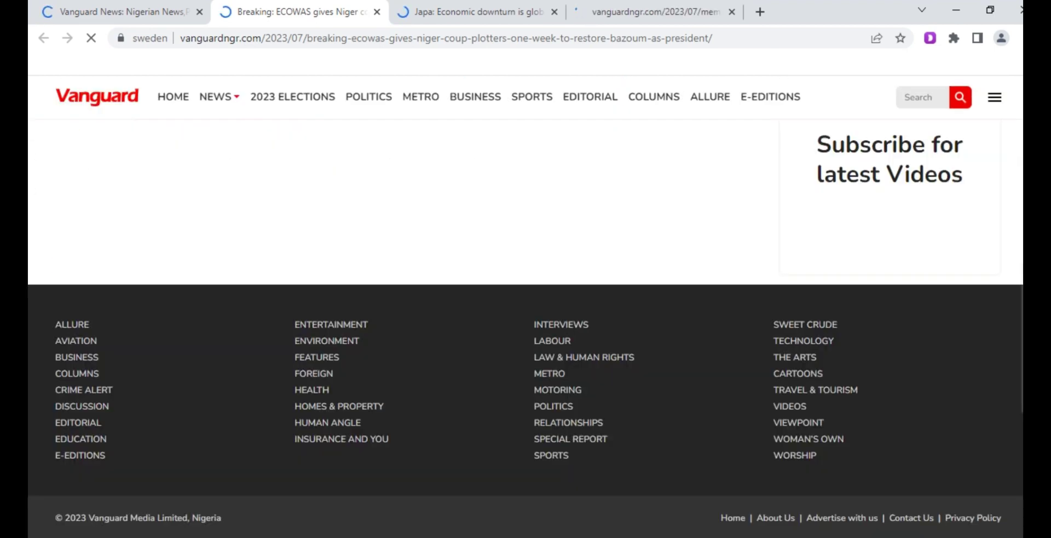
scroll(449, 329, "up", 10)
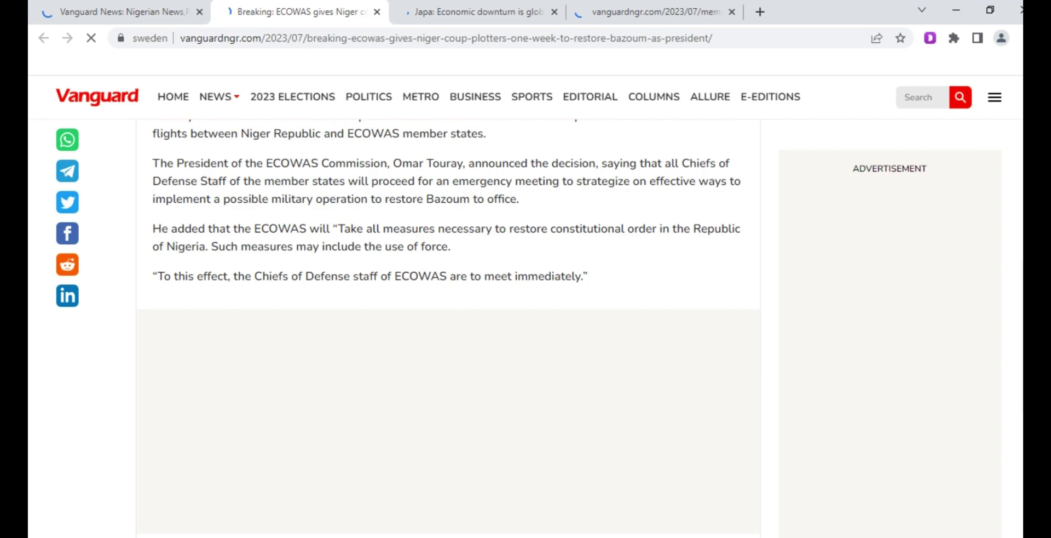
scroll(448, 329, "up", 20)
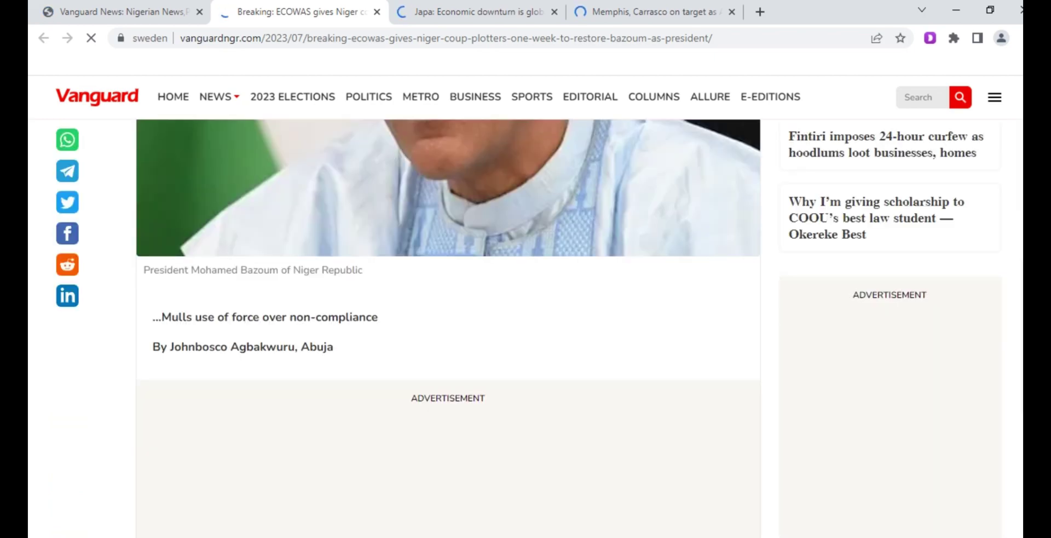
scroll(448, 328, "down", 15)
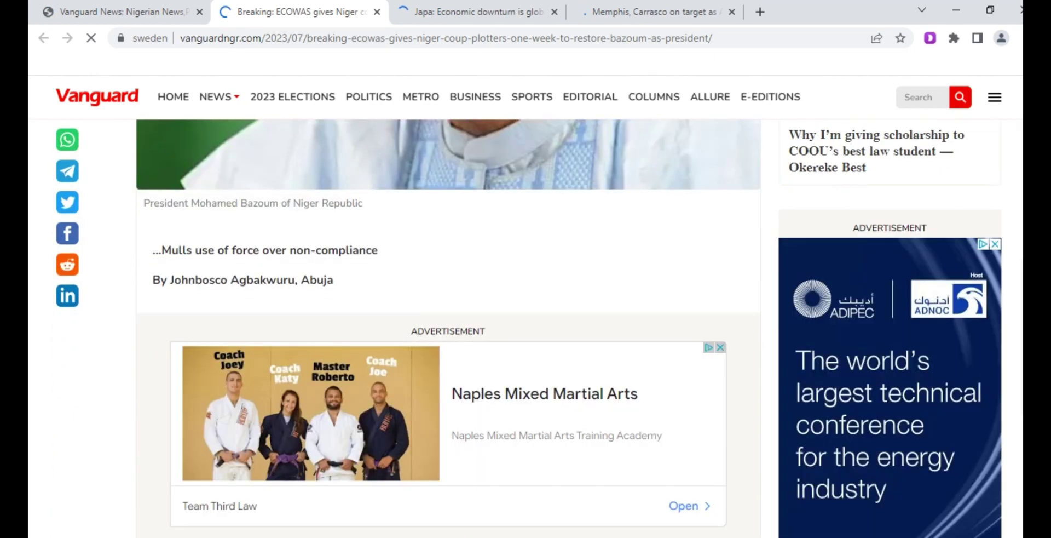
scroll(592, 425, "down", 1)
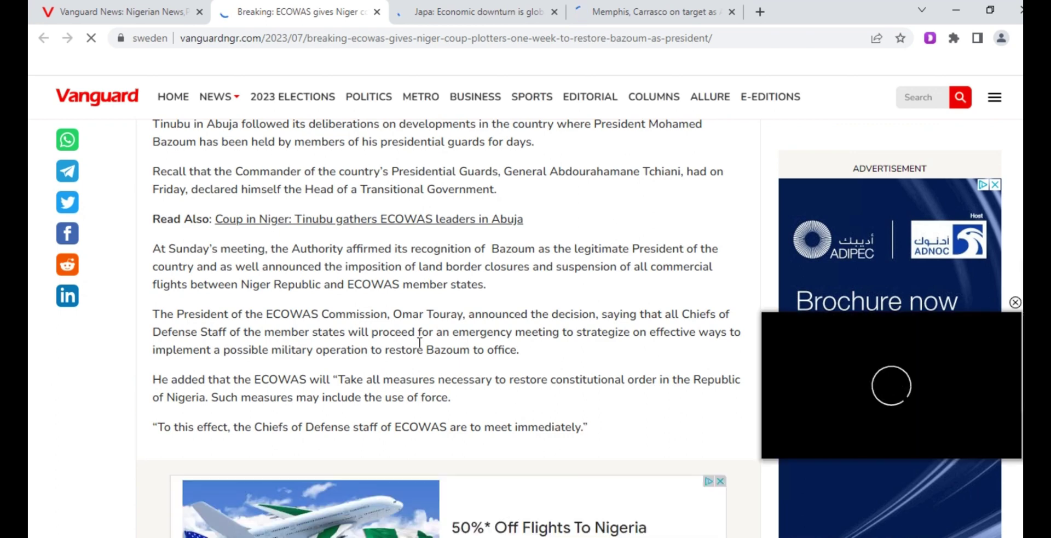
Highlight passages of the ECOWAS article, including the two paragraphs starting at "The decision of the extraordinary session", and clear the selection
left_click(581, 427, "shift")
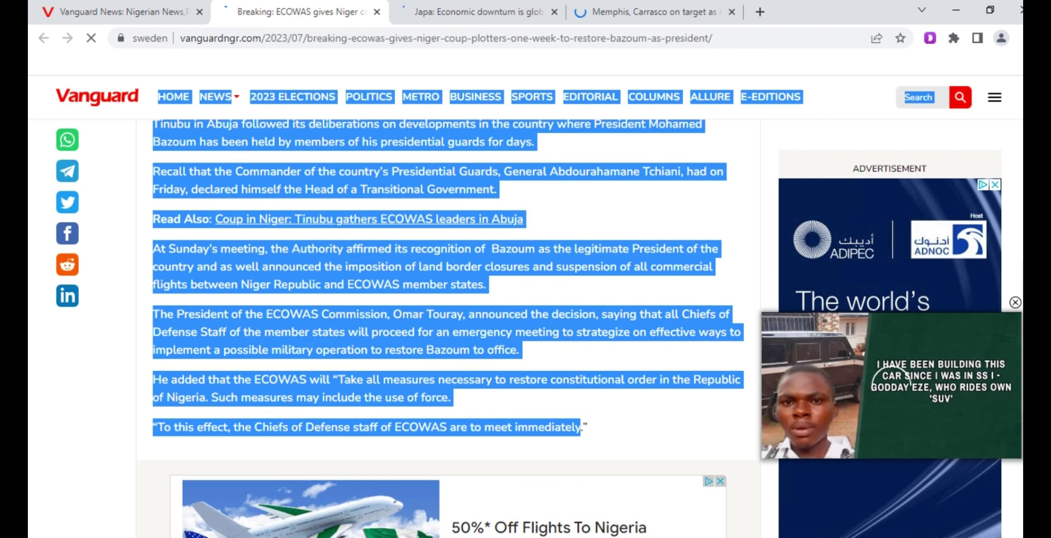
scroll(600, 159, "up", 5)
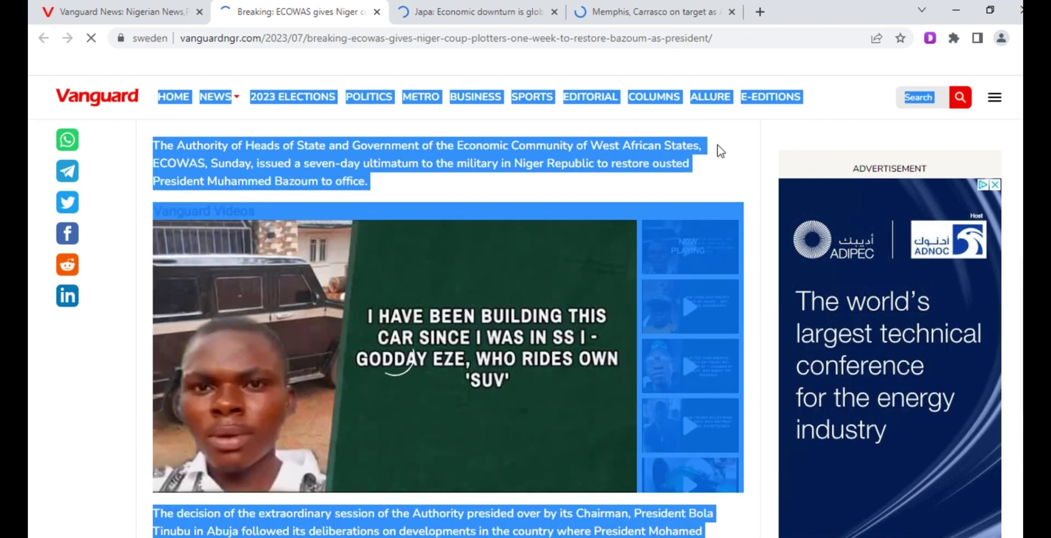
left_click(783, 137)
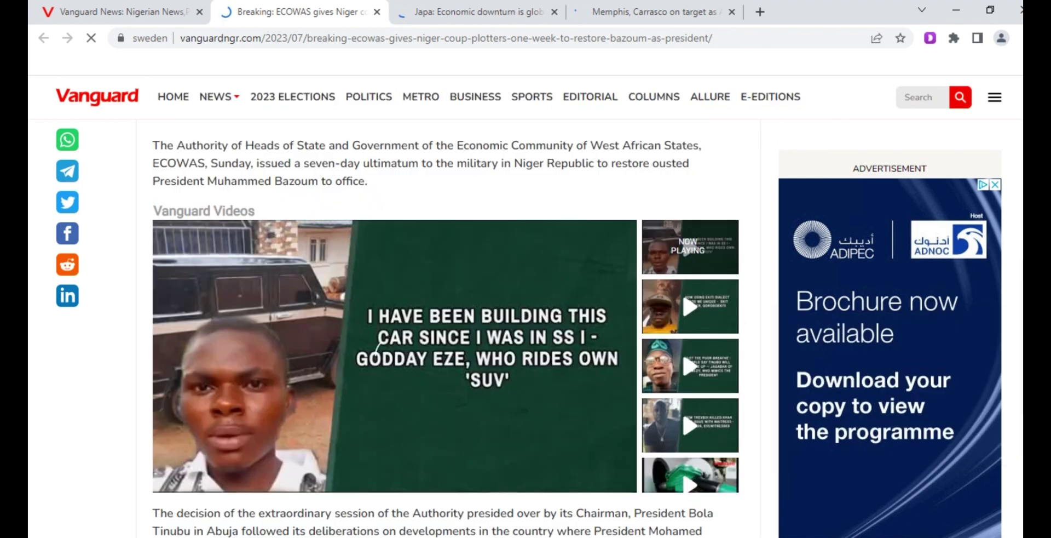
scroll(509, 276, "down", 5)
left_click(509, 277)
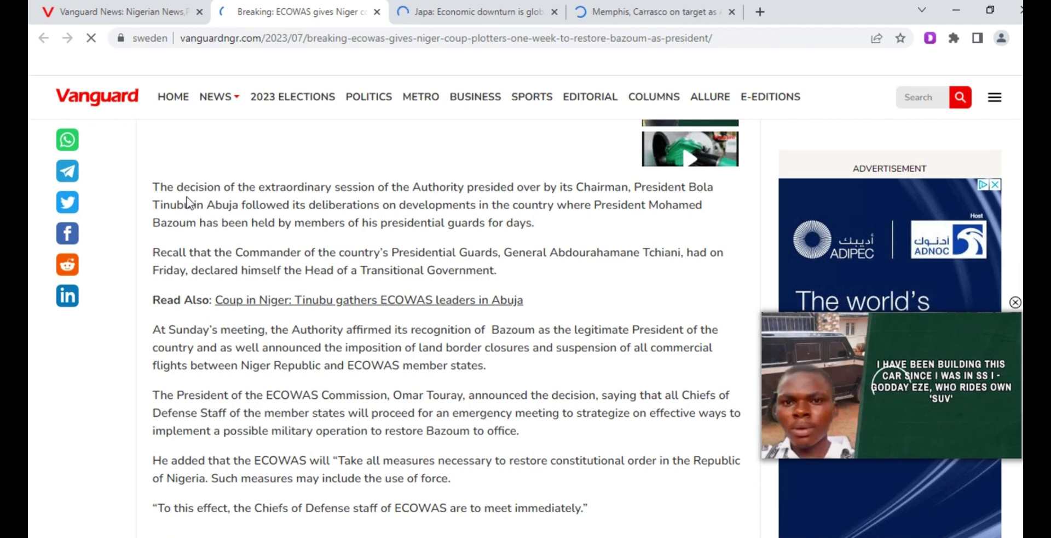
left_click(154, 188, "shift")
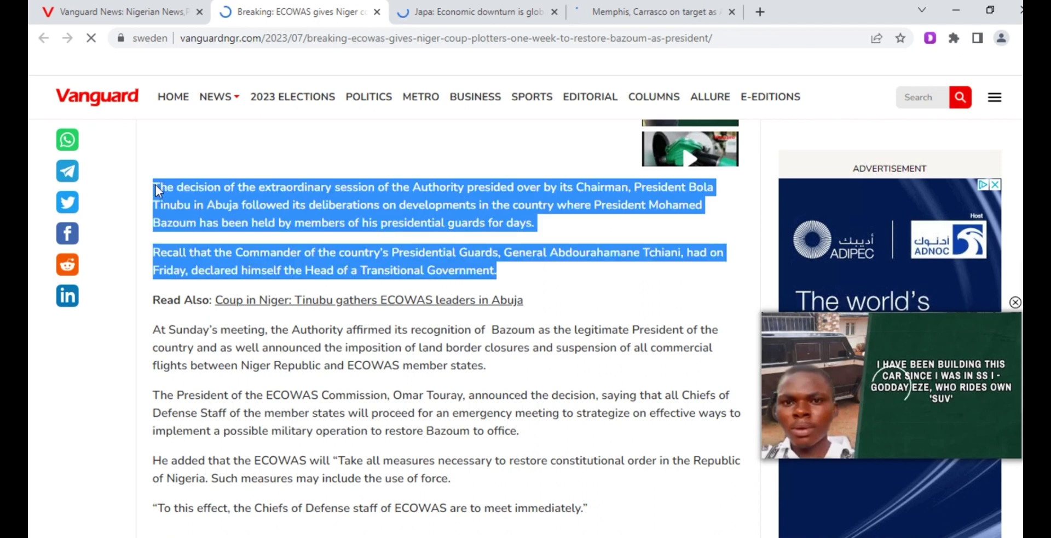
right_click(297, 205)
left_click(315, 211)
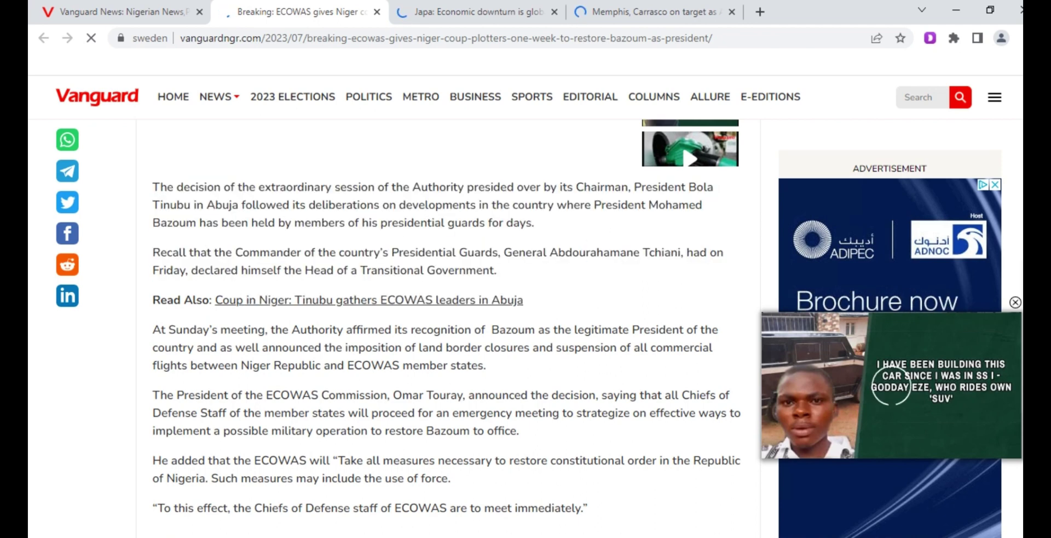
Skim the rest of the ECOWAS article to the More Top Stories section and go back up
scroll(448, 274, "down", 5)
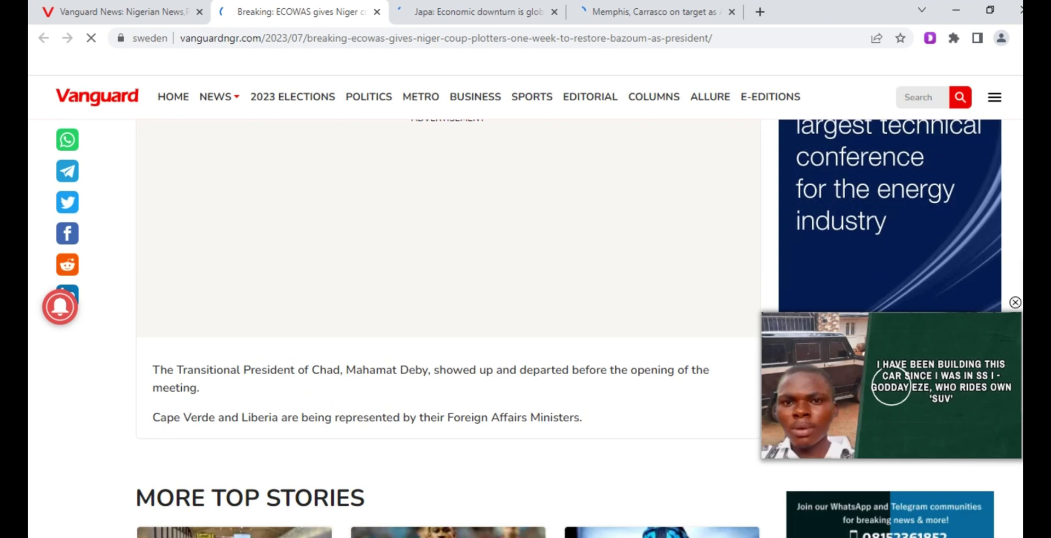
scroll(448, 328, "up", 15)
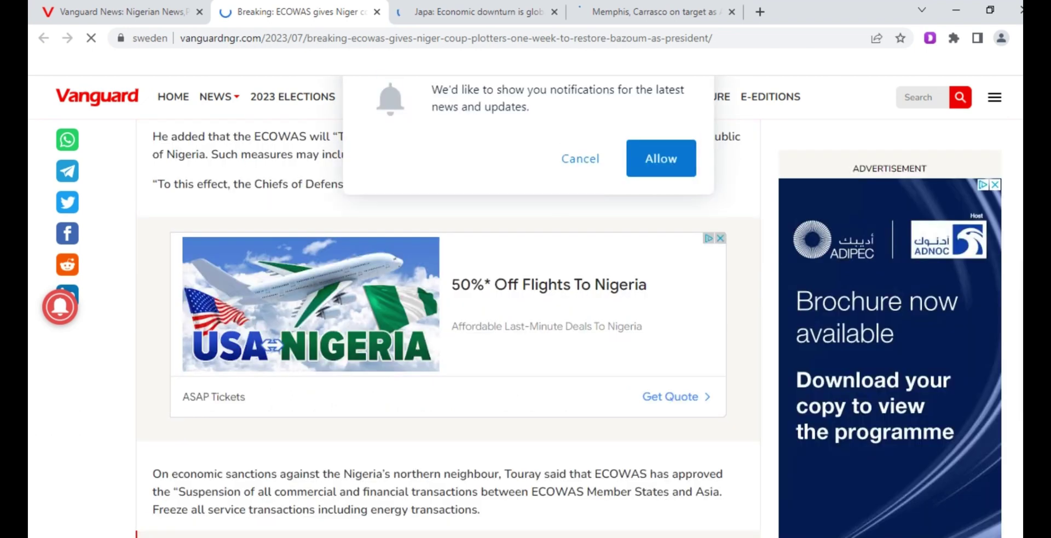
scroll(929, 104, "up", 5)
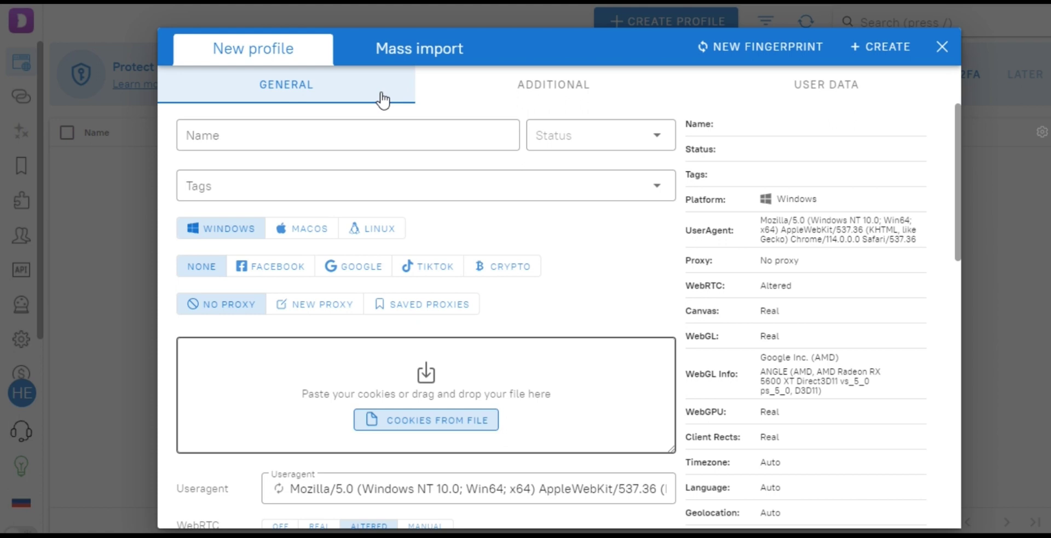
In the anti-detect browser's new profile form, name the profile sweden and enter scholarship as its tag
left_click(301, 134)
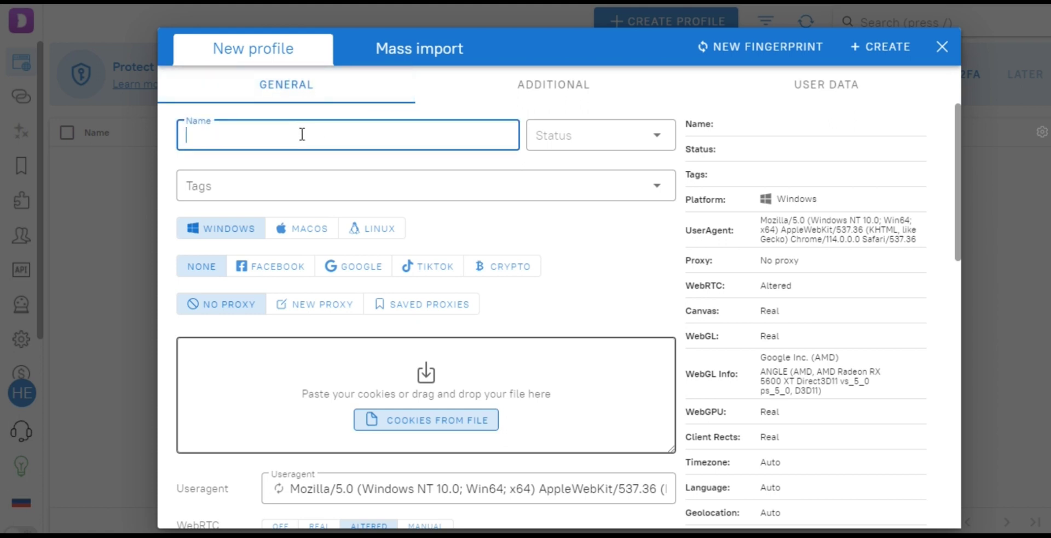
type("sweden")
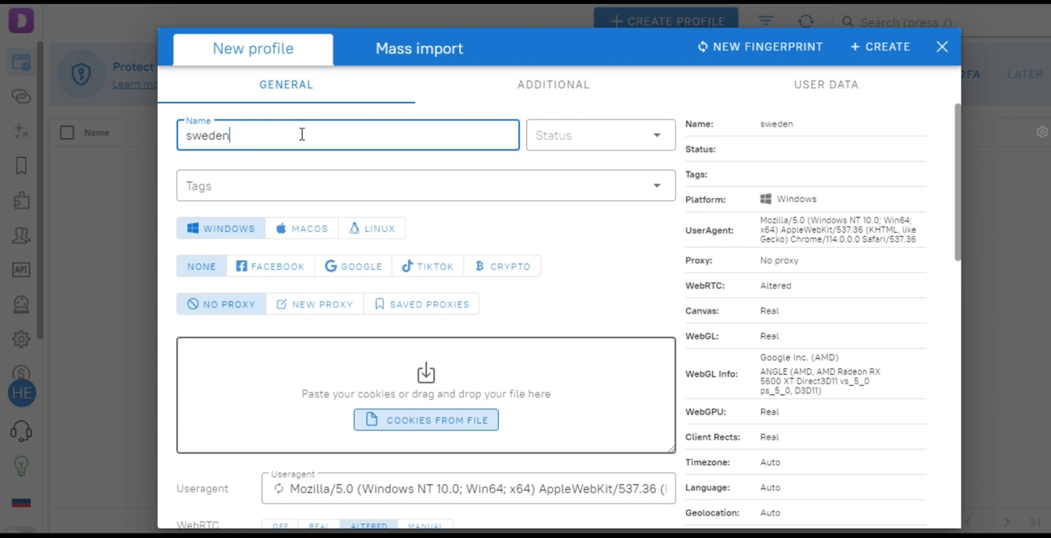
left_click(432, 198)
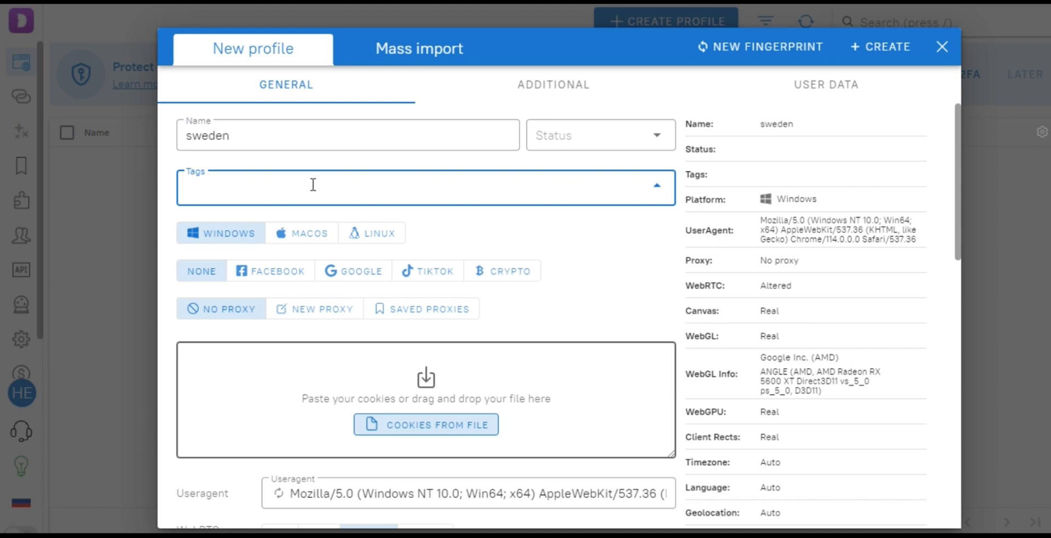
type("scholarship")
Set the profile's platform to Windows after trying Linux, and choose to use a new proxy
left_click(378, 243)
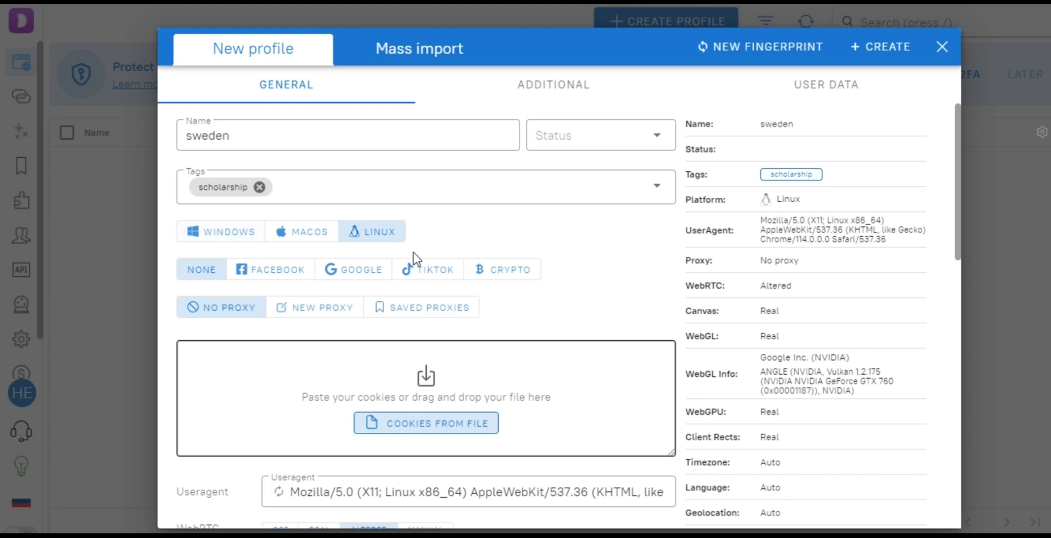
left_click(231, 236)
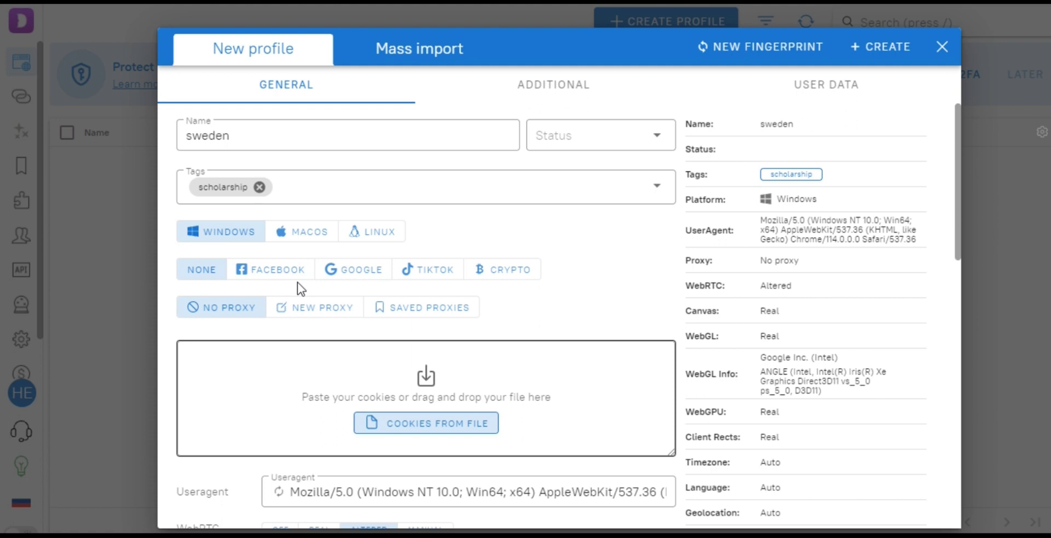
left_click(313, 306)
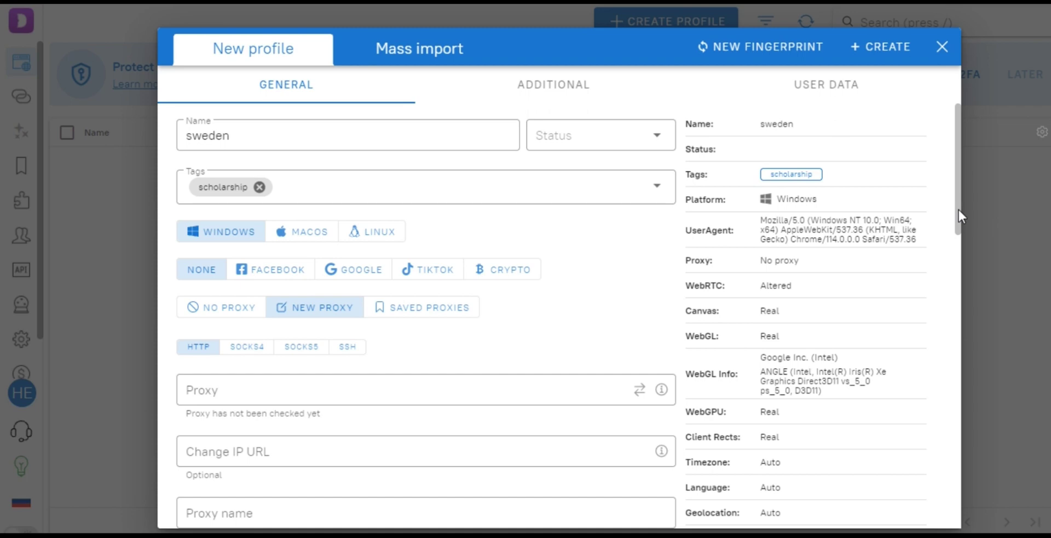
Try 195.154.43.221:62585 as the profile's HTTP proxy address
scroll(959, 238, "down", 3)
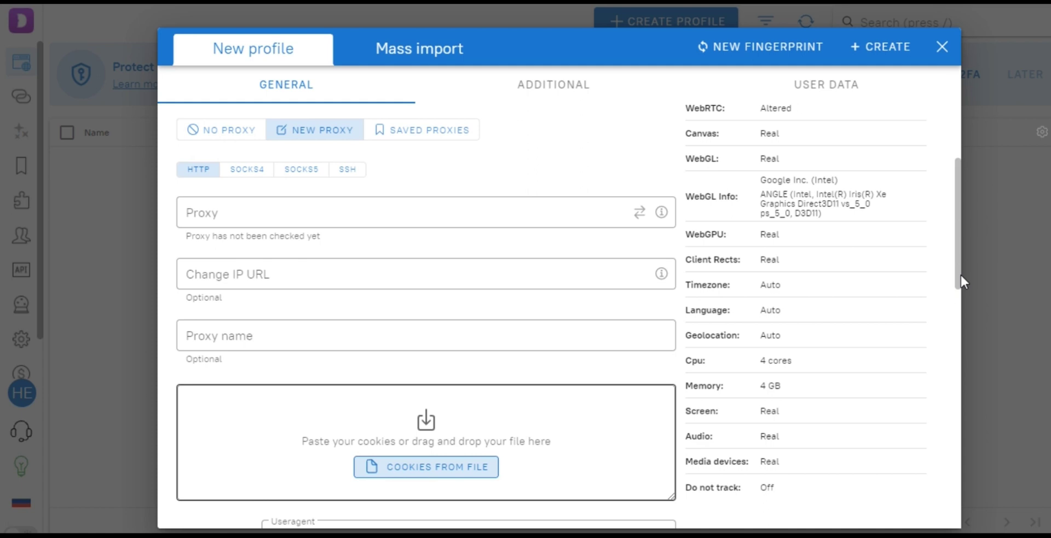
left_click(323, 222)
type("195.154.43.221:62585")
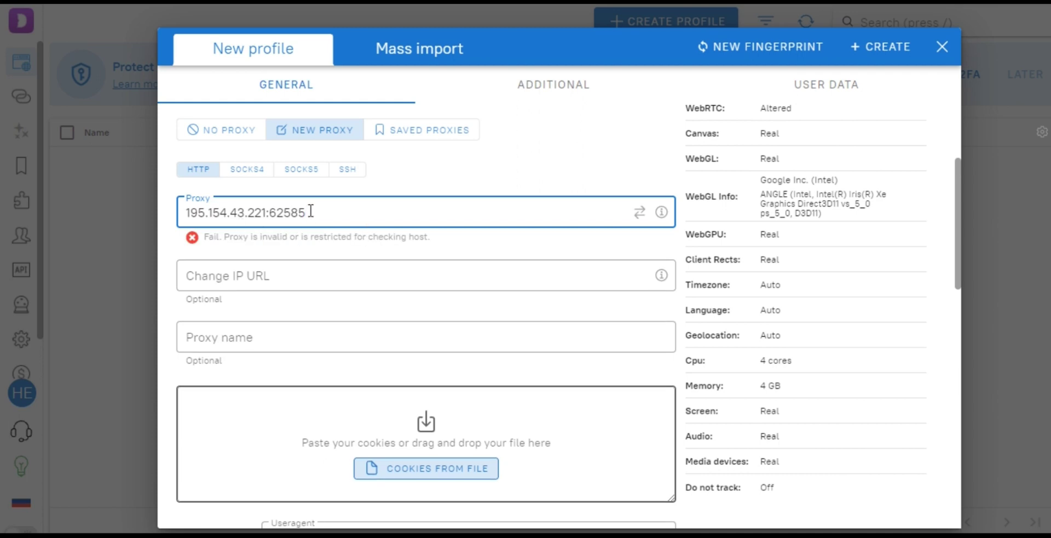
Erase the proxy address, enter 195.154.43.221:62585 again and rerun the proxy check
key("BackSpace")
key("BackSpace")
key("BackSpace")
key("BackSpace")
key("BackSpace")
key("BackSpace")
key("BackSpace")
key("BackSpace")
key("BackSpace")
key("BackSpace")
key("BackSpace")
key("BackSpace")
key("BackSpace")
key("BackSpace")
key("BackSpace")
key("BackSpace")
key("BackSpace")
key("BackSpace")
key("BackSpace")
key("BackSpace")
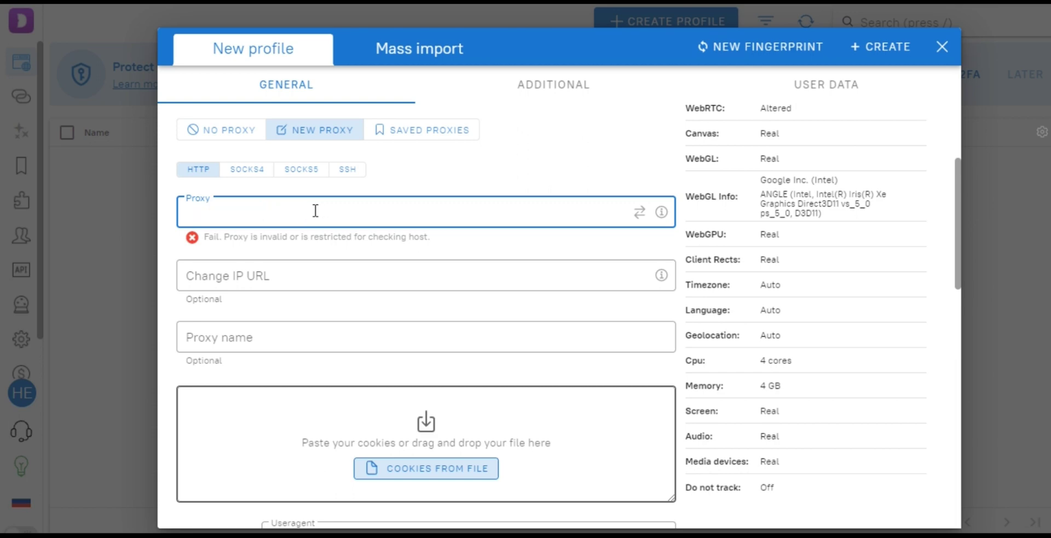
type("195.154.43.221:62585")
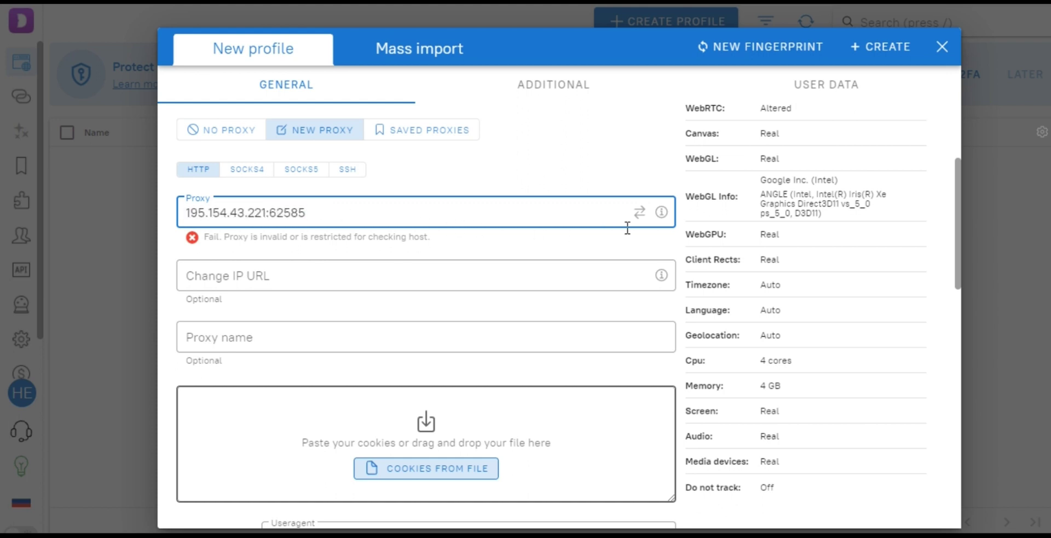
left_click(639, 213)
Clear the whole address from the new profile's proxy field
key("BackSpace")
key("BackSpace")
key("BackSpace")
key("BackSpace")
key("BackSpace")
key("BackSpace")
key("BackSpace")
key("BackSpace")
key("BackSpace")
key("BackSpace")
key("BackSpace")
key("BackSpace")
key("BackSpace")
key("BackSpace")
key("BackSpace")
key("BackSpace")
key("BackSpace")
key("BackSpace")
key("BackSpace")
key("BackSpace")
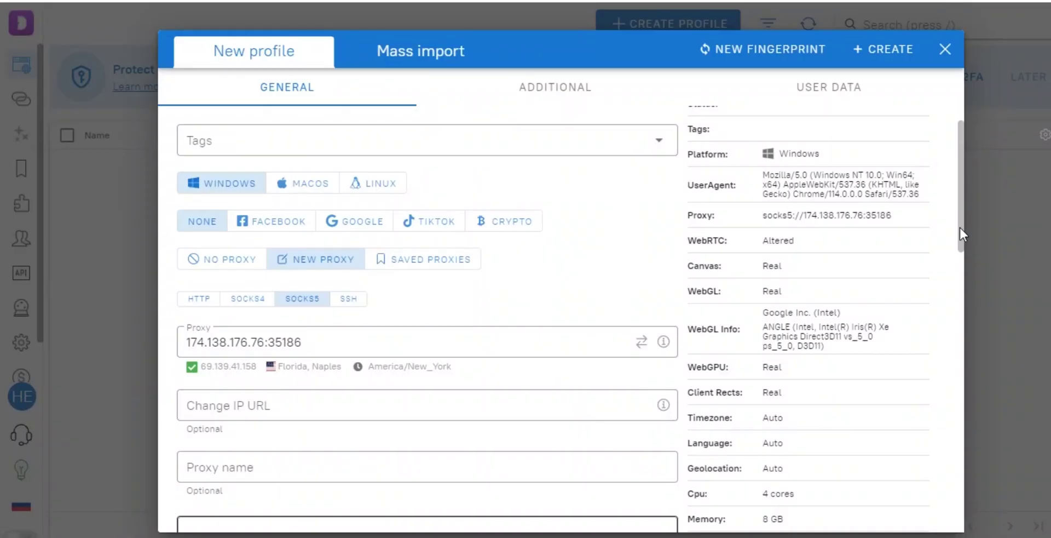
Review the sweden profile's general and hardware settings and generate a new fingerprint for it
left_click_drag(960, 232, 397, 343)
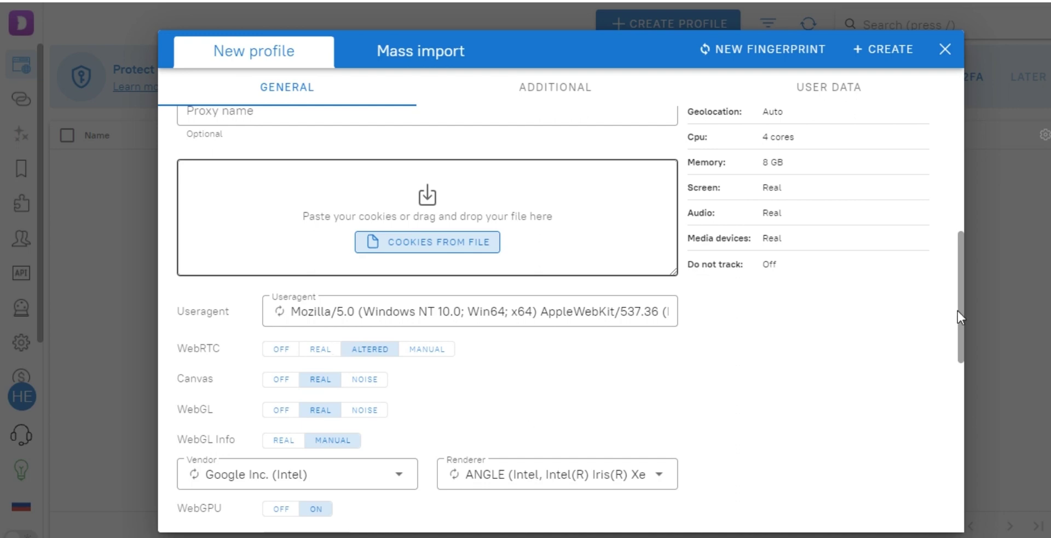
left_click_drag(958, 310, 960, 504)
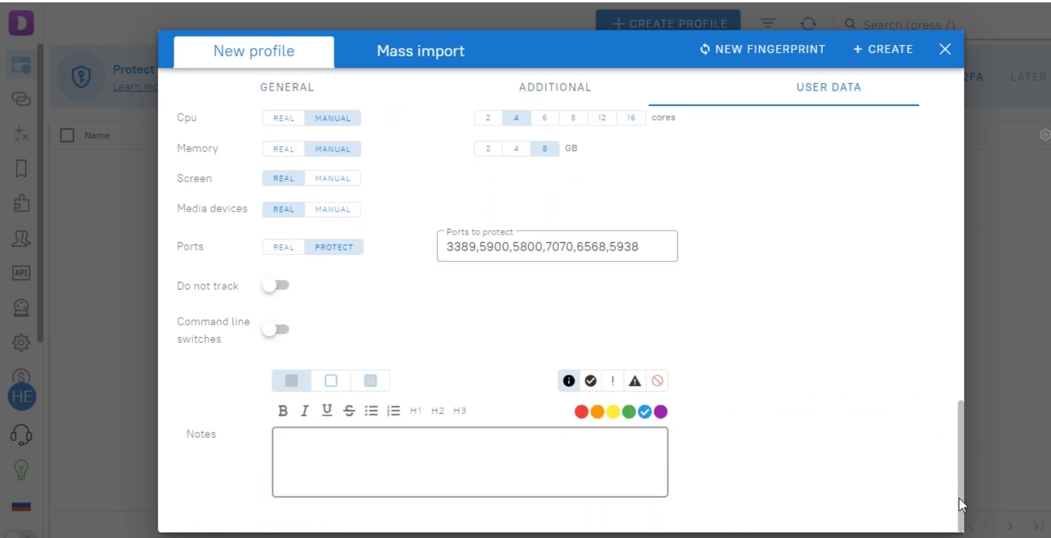
left_click_drag(955, 383, 946, 203)
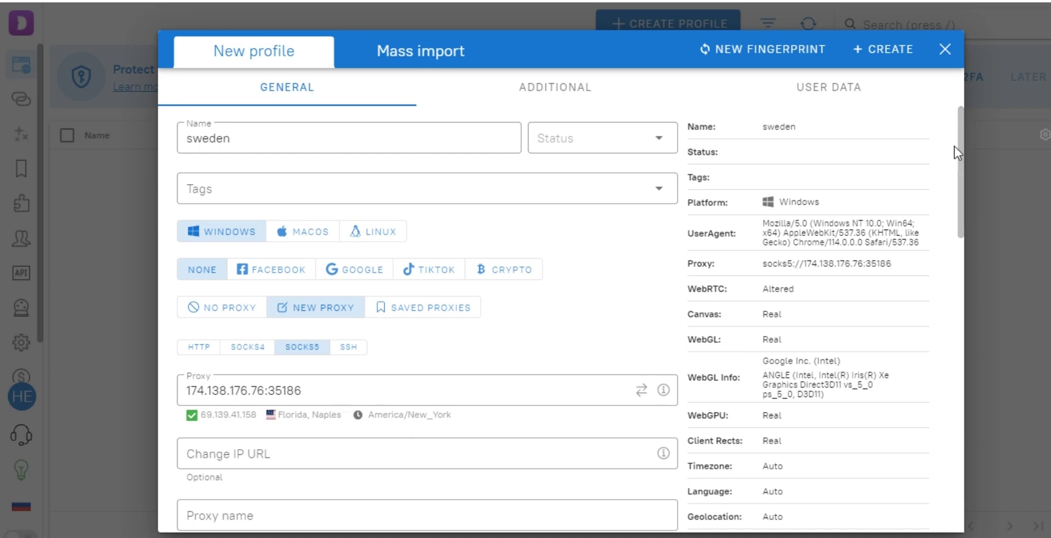
left_click(762, 48)
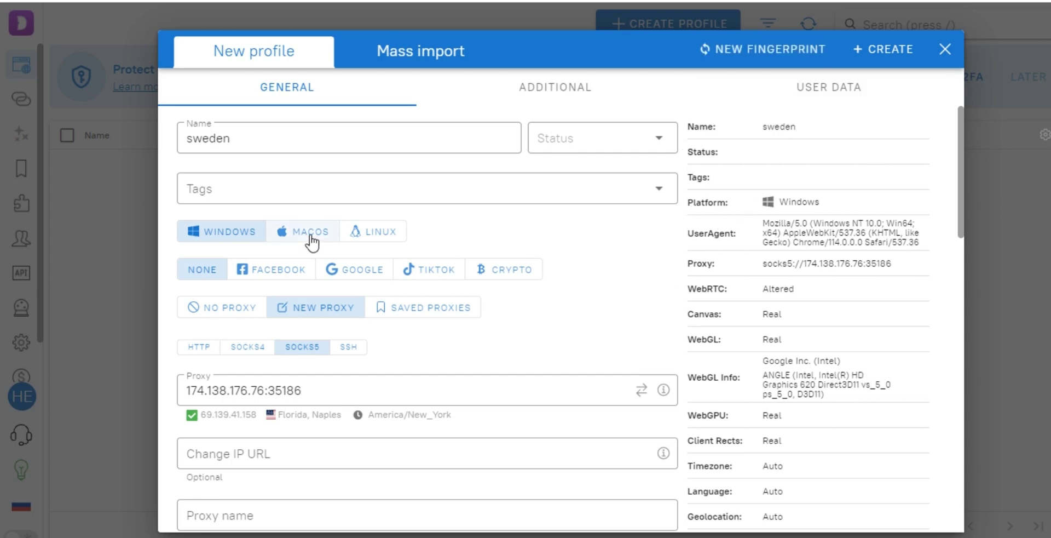
Check the regenerated fingerprint settings and create the sweden profile
left_click_drag(963, 216, 967, 521)
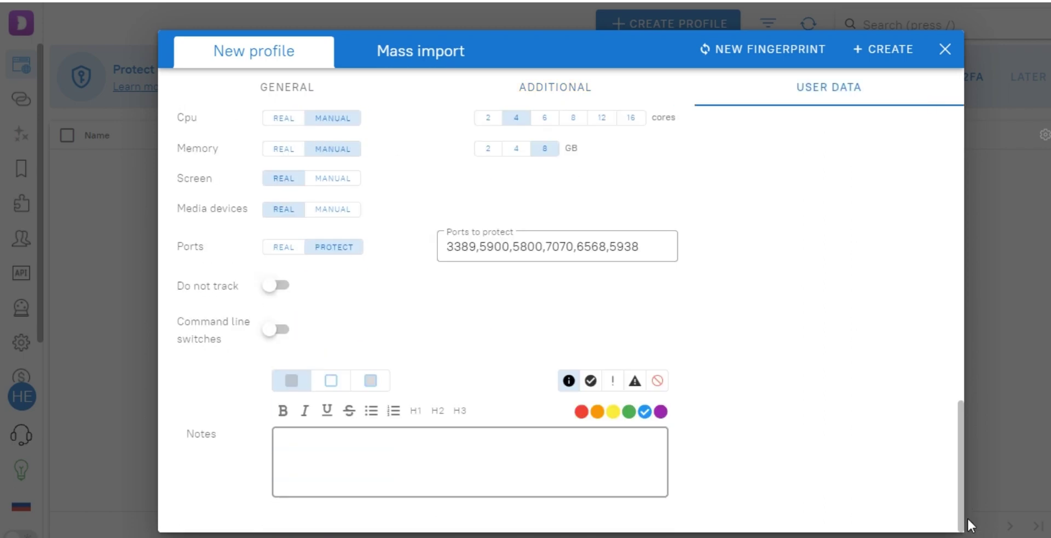
scroll(967, 433, "up", 10)
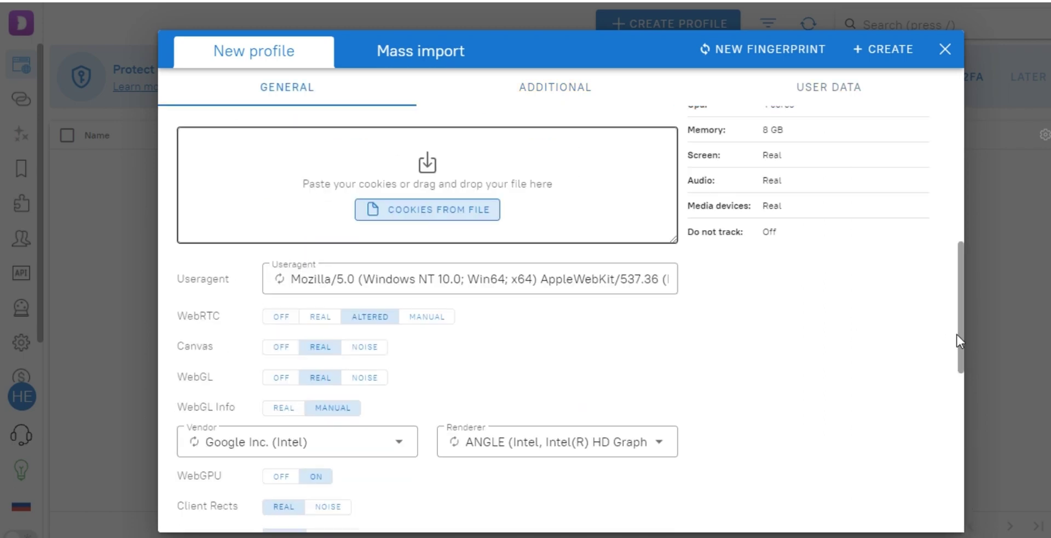
left_click_drag(958, 334, 951, 161)
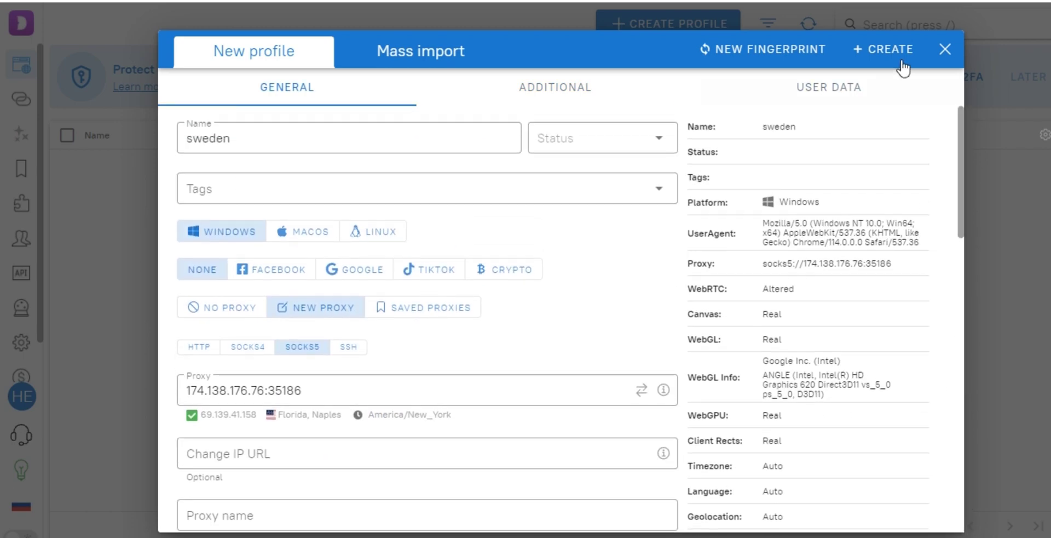
left_click(882, 52)
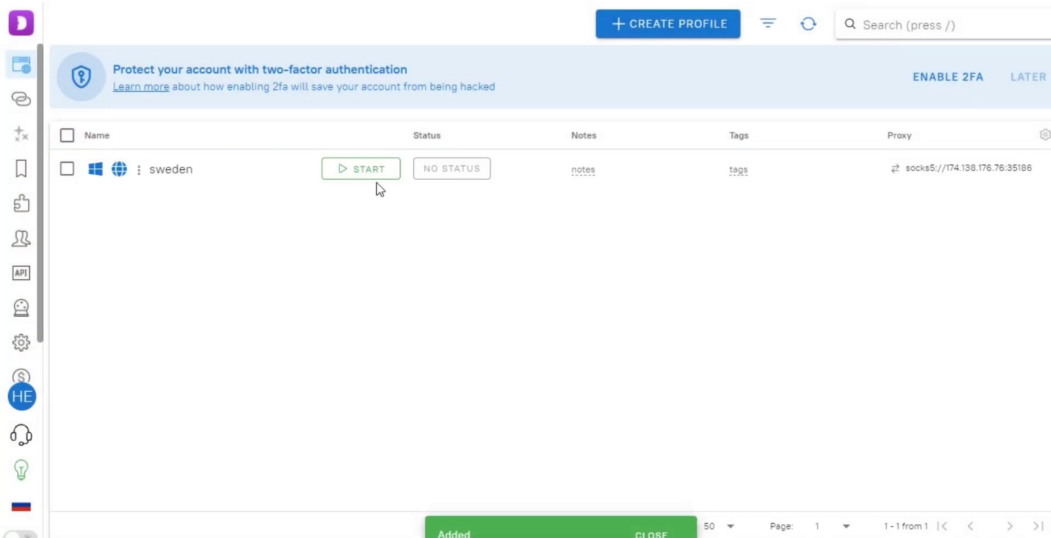
Start the sweden profile in a maximized browser window and load whoer.net to check its connection details
left_click(361, 170)
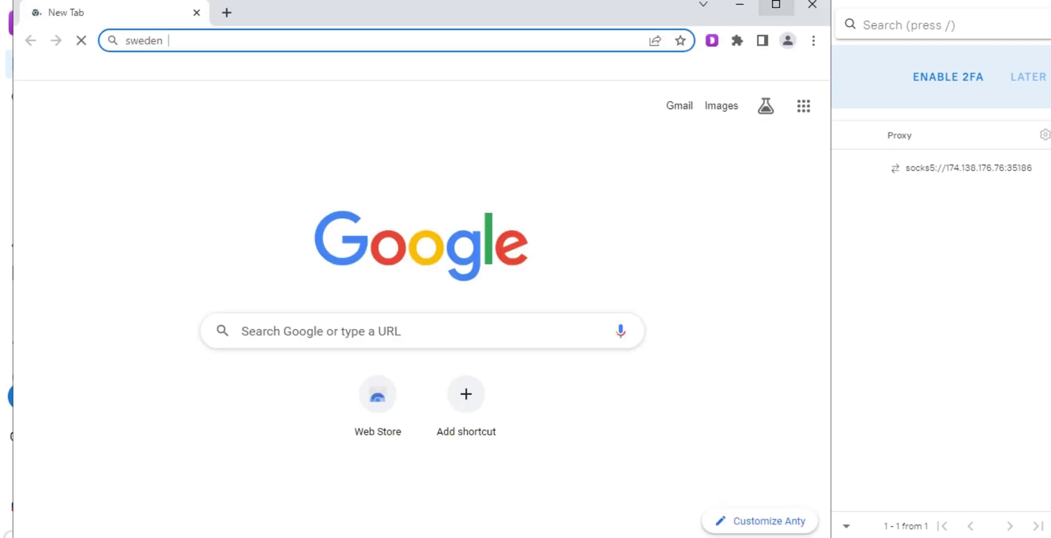
left_click(780, 7)
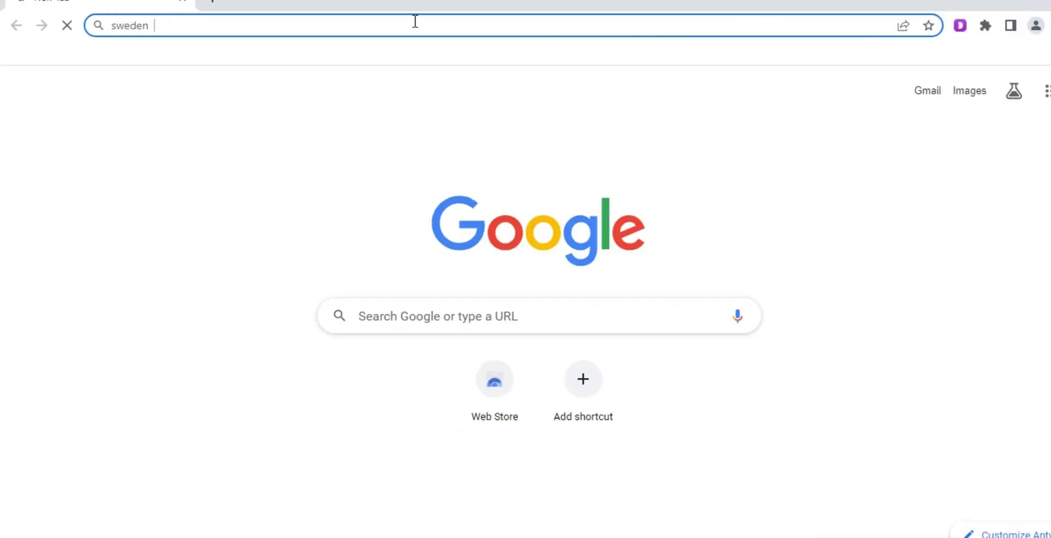
type("whoer.n")
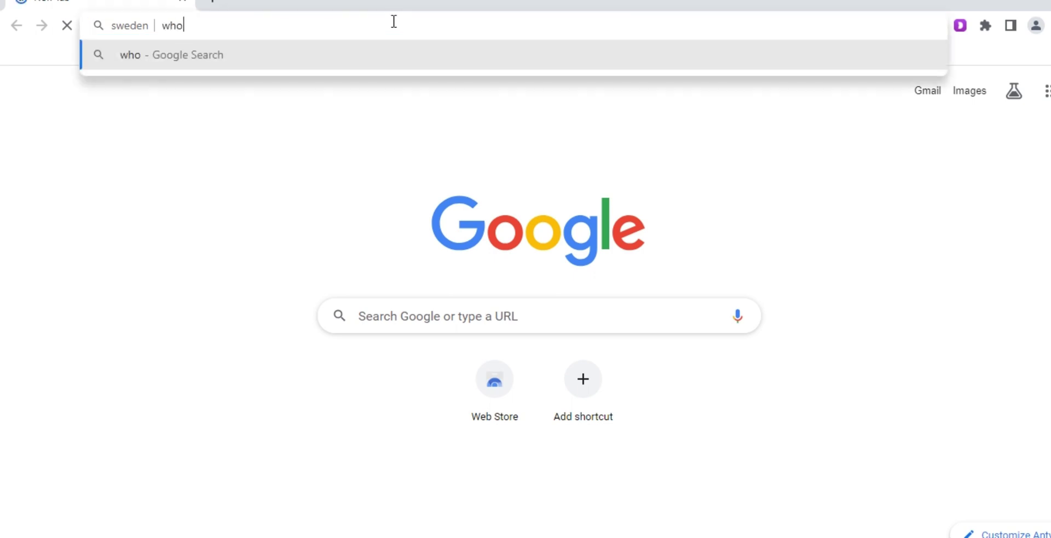
type("et")
key("Return")
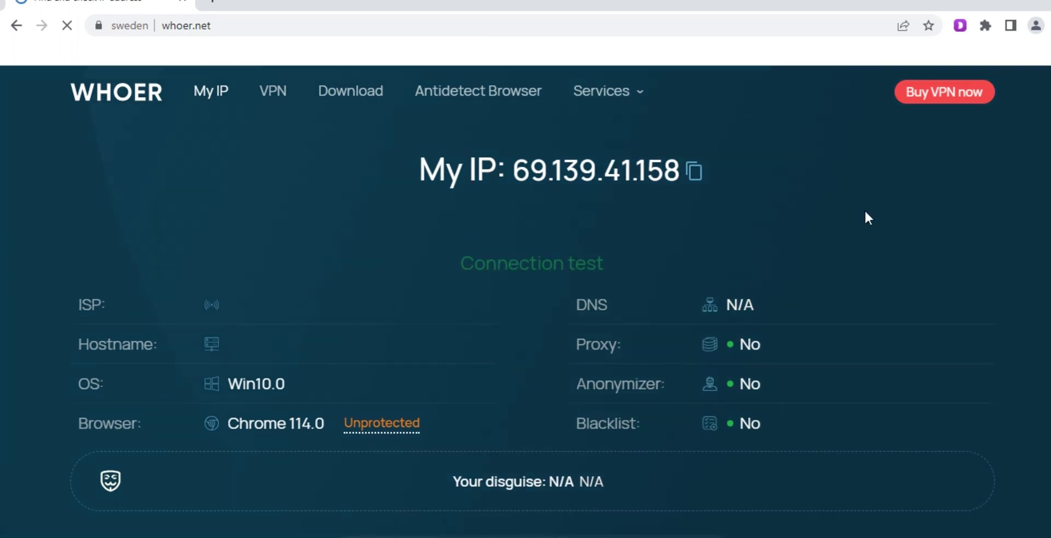
scroll(526, 301, "down", 5)
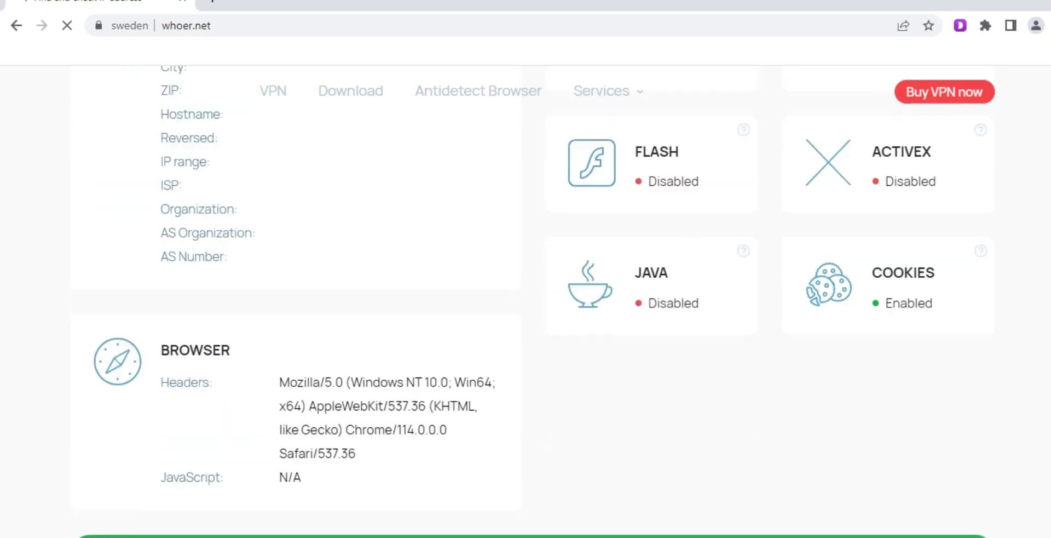
scroll(526, 301, "up", 5)
scroll(526, 301, "down", 1)
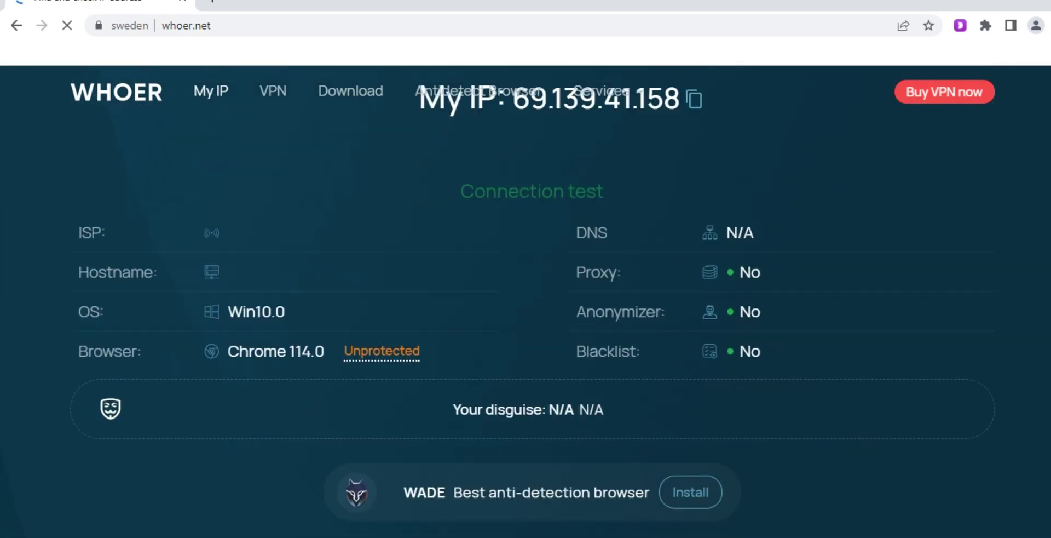
scroll(526, 301, "up", 1)
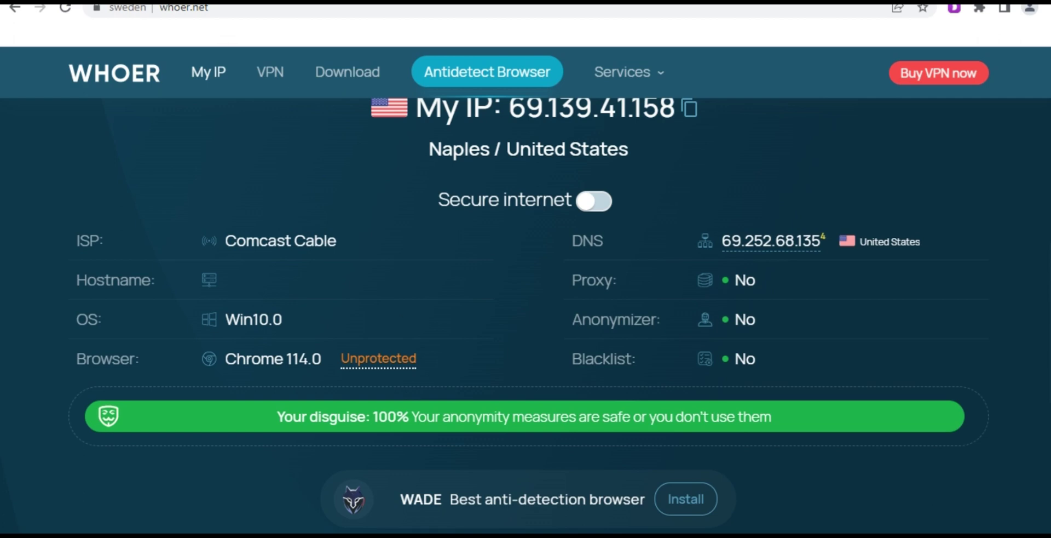
Open iphey.com in a new browser tab of the sweden profile
left_click(227, 11)
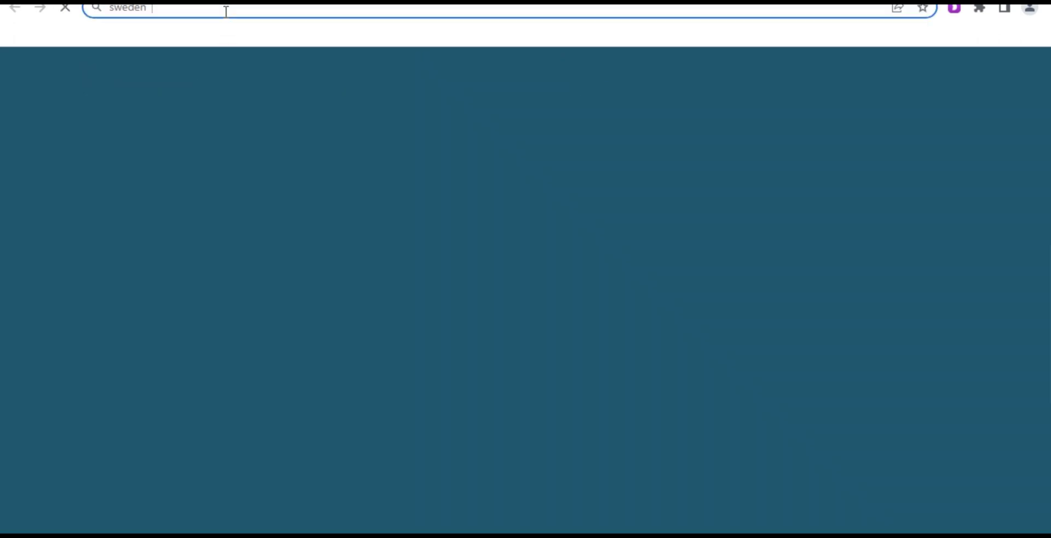
type("iphey")
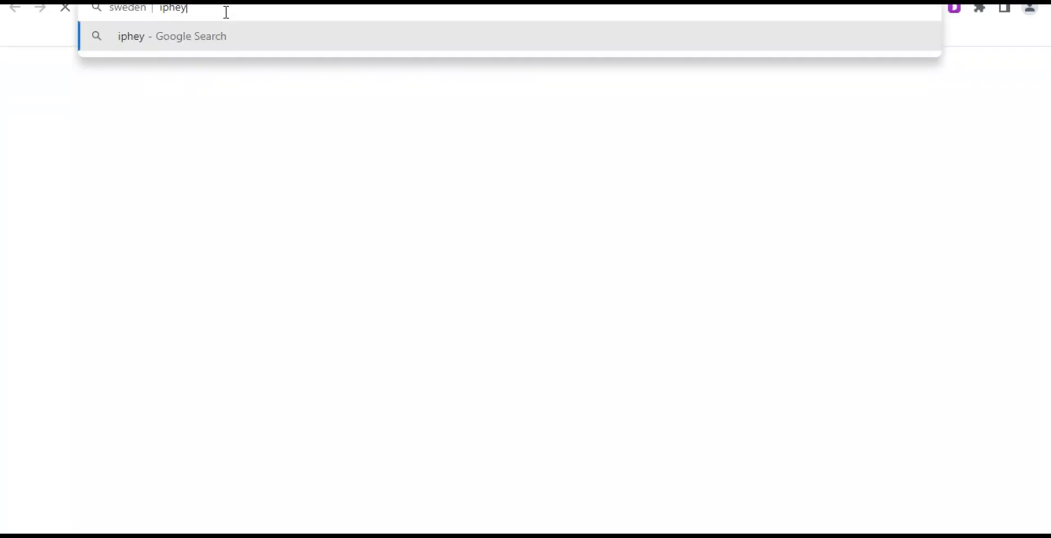
type(".com")
key("Return")
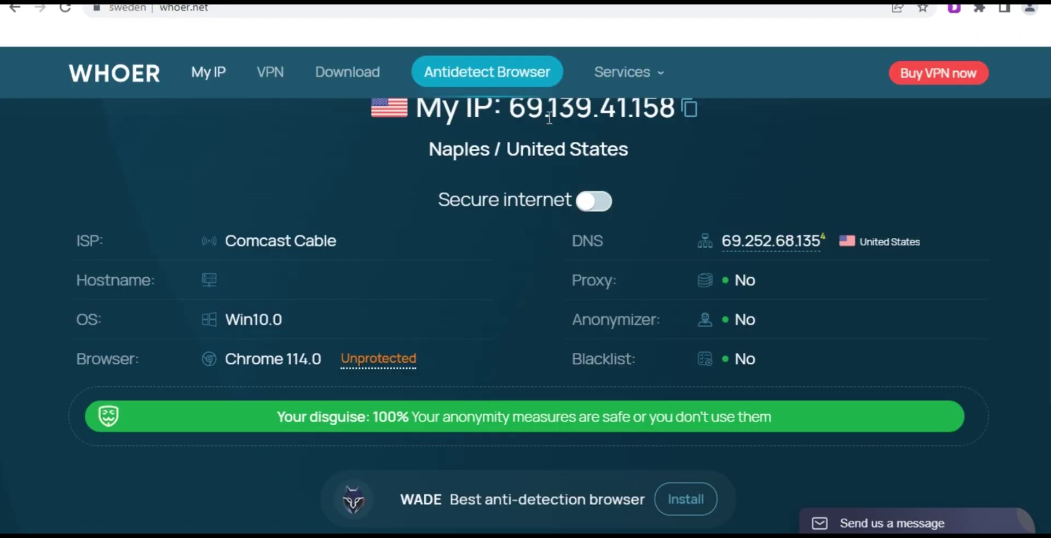
Examine the whoer.net report for the IP location, DNS, proxy detection, time zone and anonymity rating
scroll(608, 329, "down", 6)
scroll(608, 328, "up", 5)
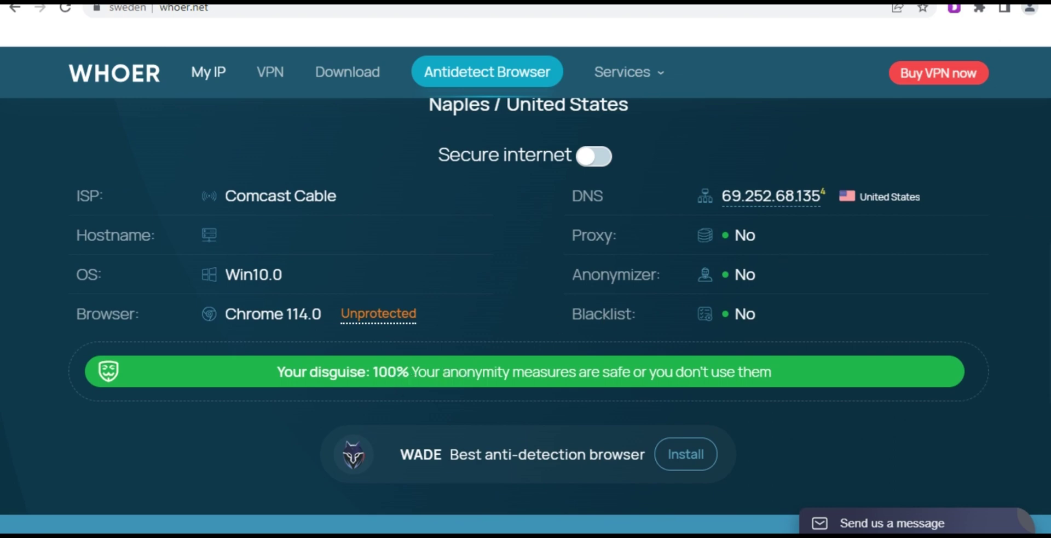
scroll(783, 221, "down", 10)
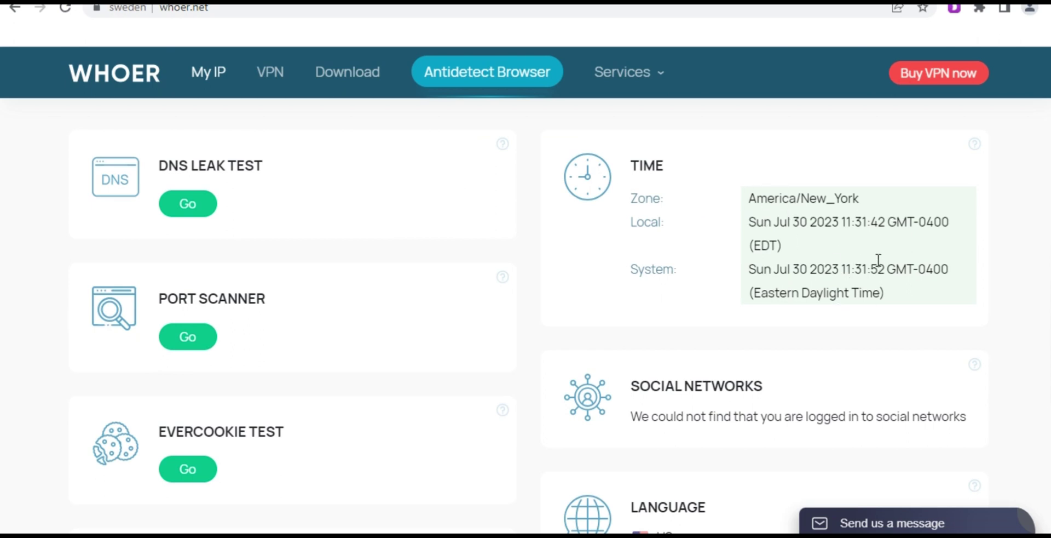
scroll(526, 301, "up", 15)
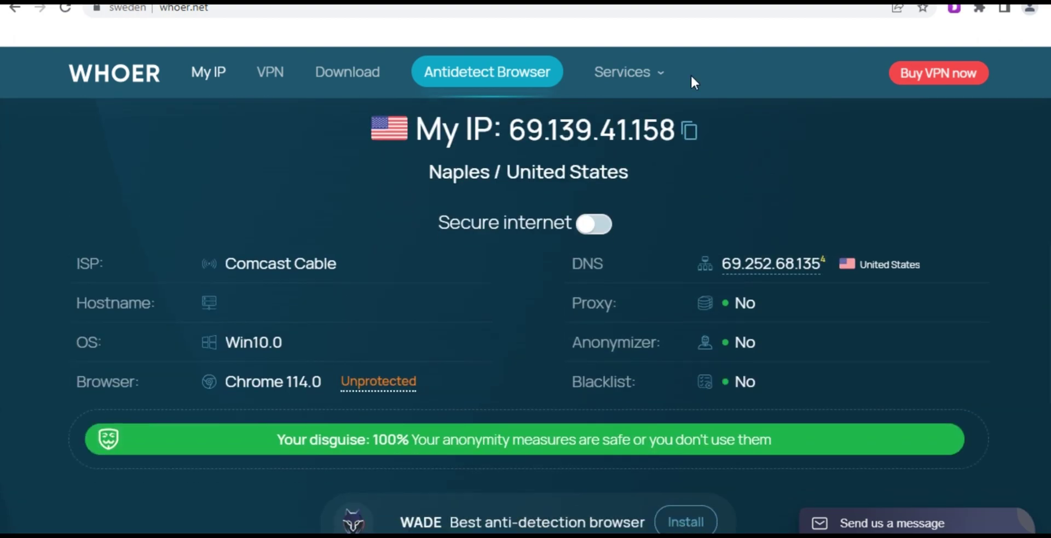
scroll(944, 143, "down", 10)
key("End")
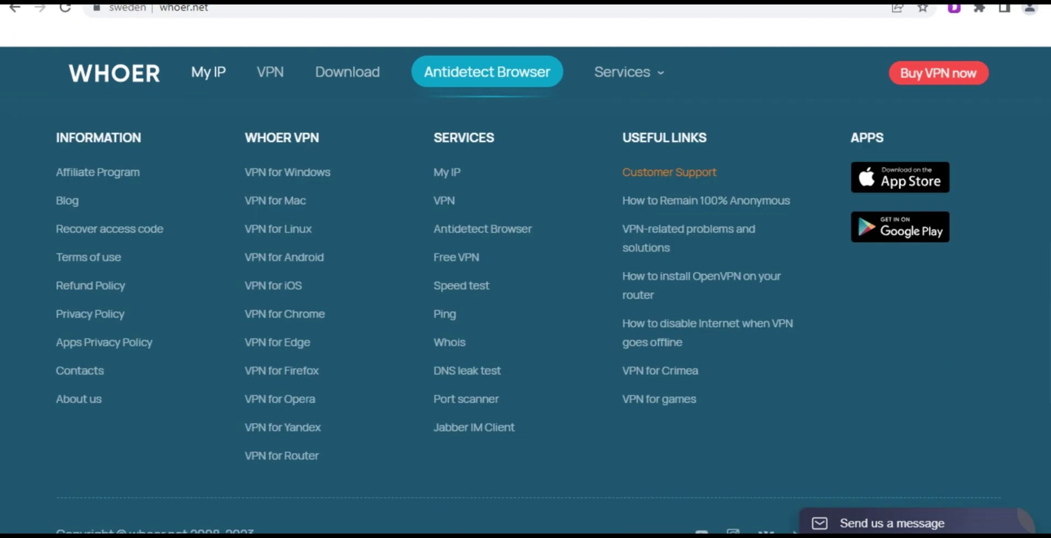
key("Home")
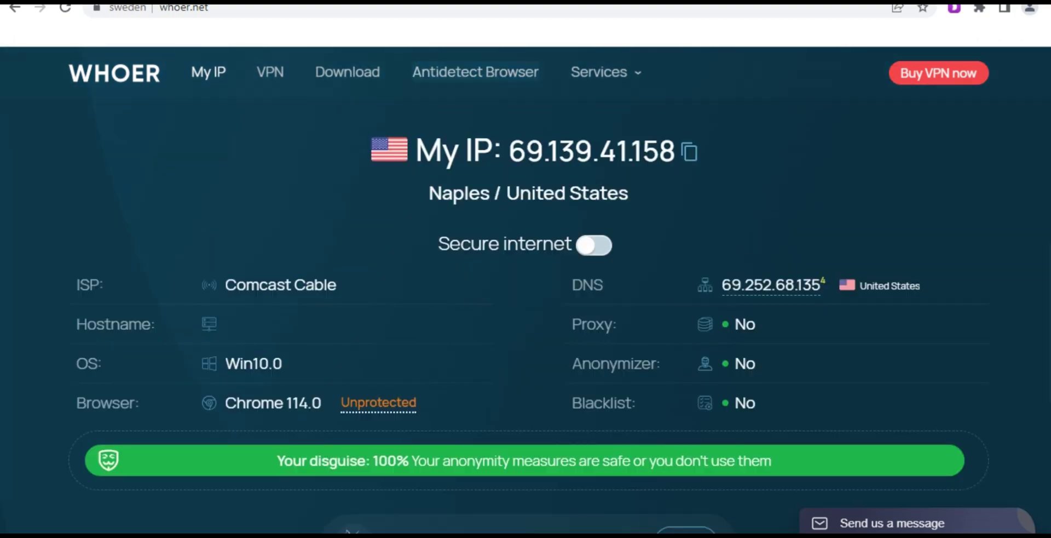
key("End")
key("Home")
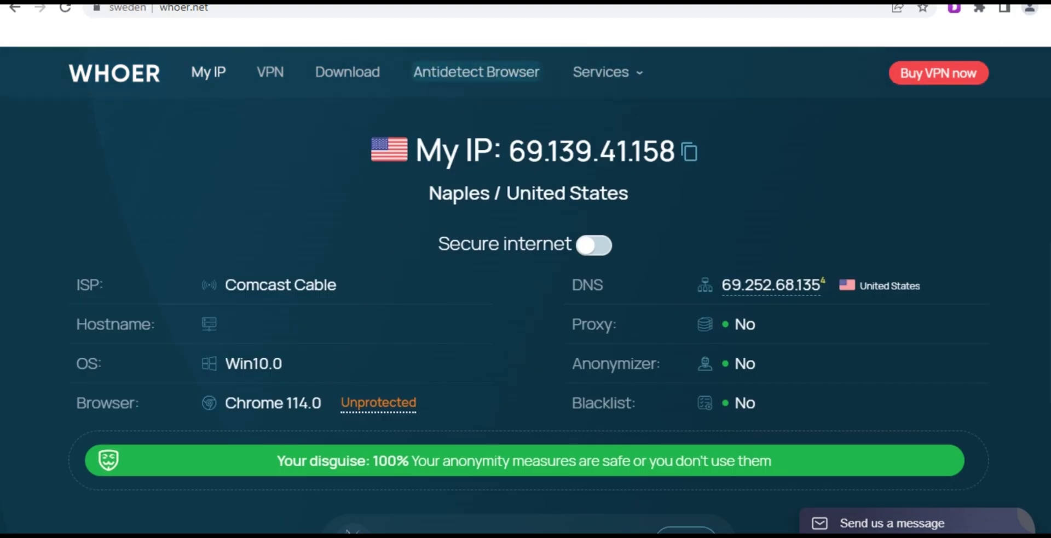